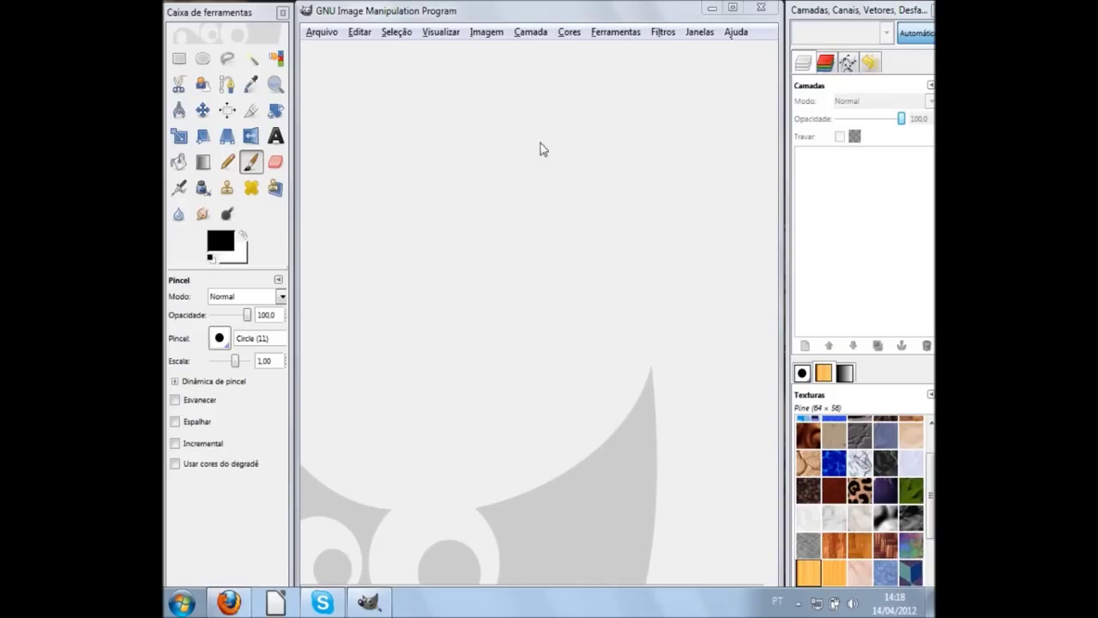
# Step: Start a new image using the 1600x1200 template, so width reads 1600 and height 1200
pyautogui.click(332, 41)
pyautogui.click(322, 33)
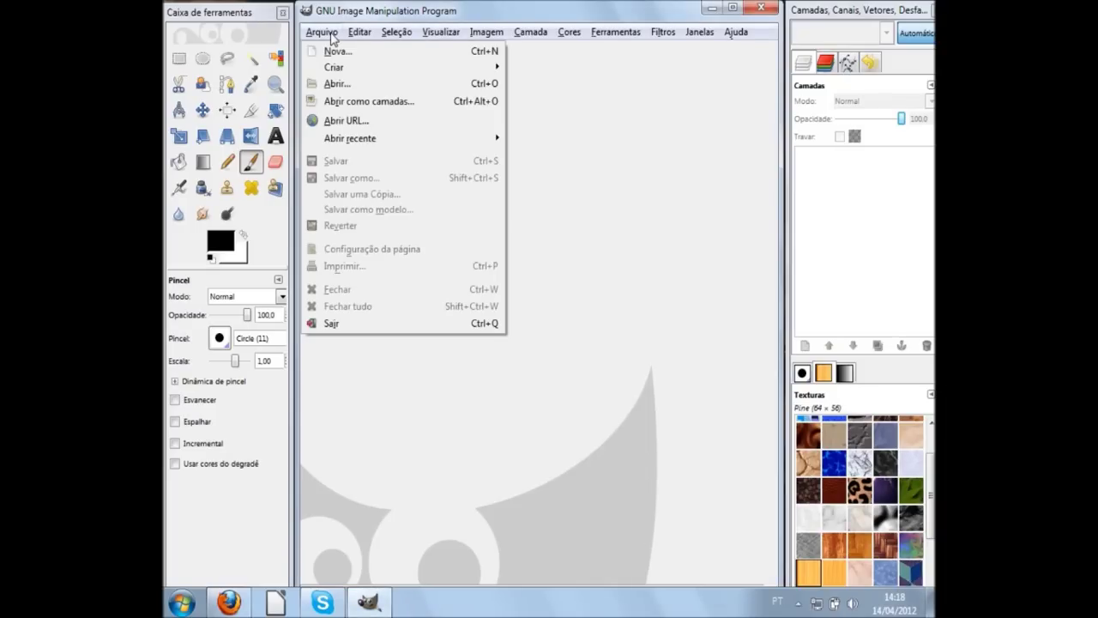
pyautogui.click(353, 54)
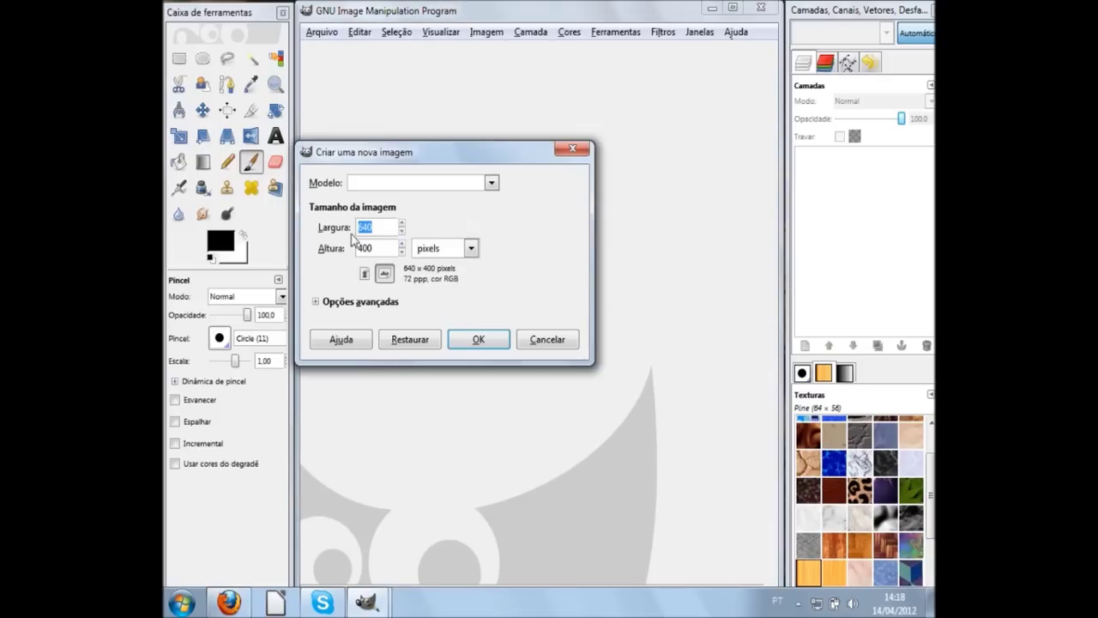
pyautogui.click(491, 183)
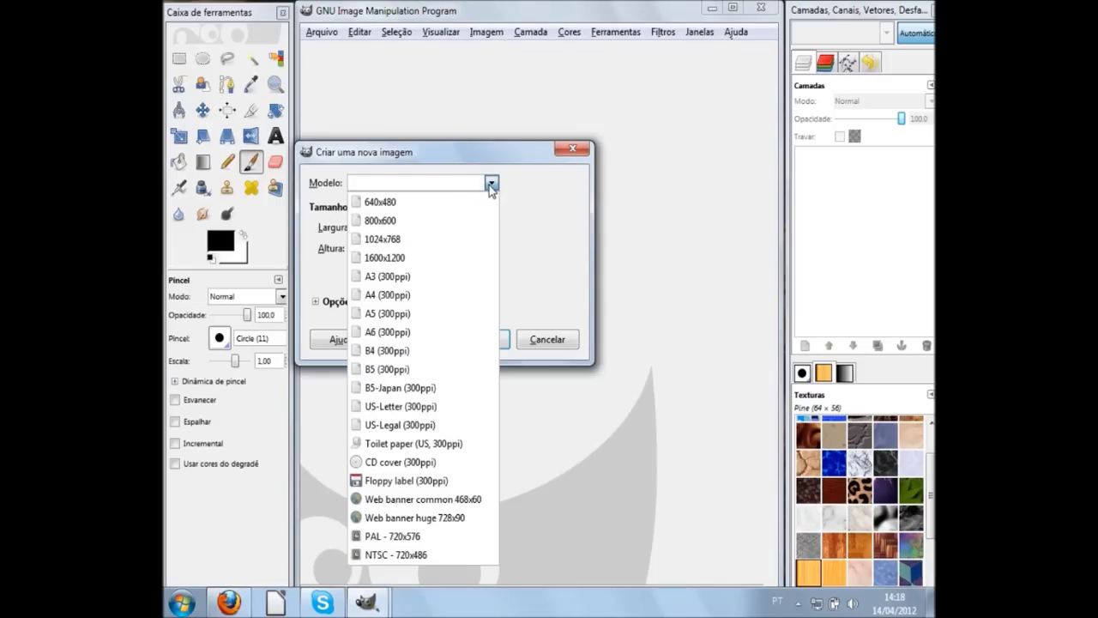
pyautogui.click(406, 260)
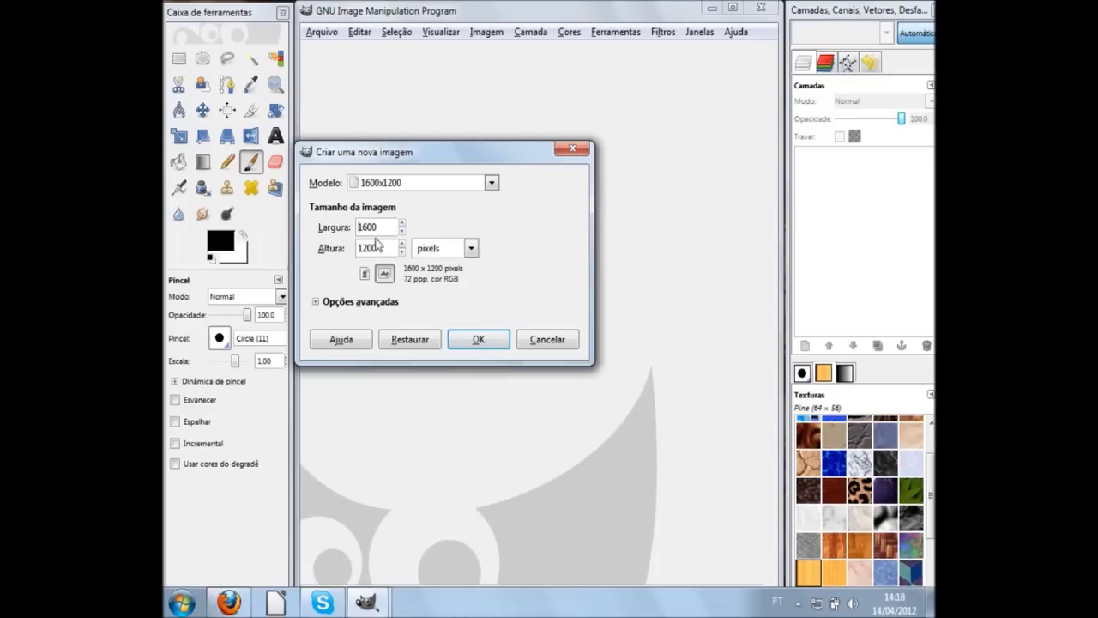
pyautogui.click(379, 248)
pyautogui.click(382, 229)
# Step: Create the 1600x1200 image and bucket-fill its background solid black
pyautogui.press('Return')
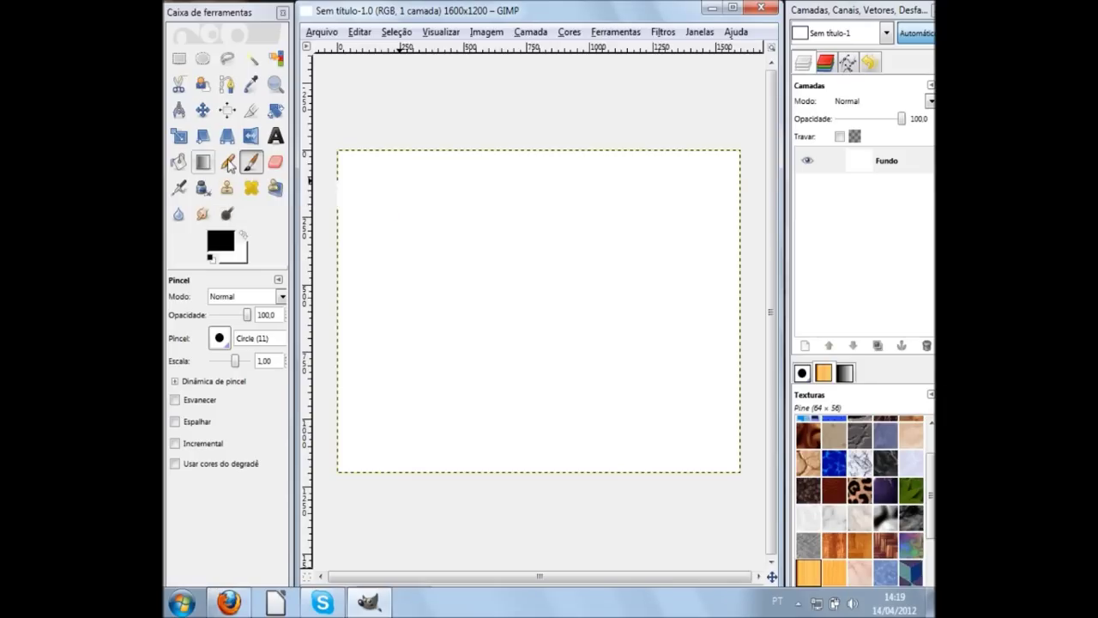
pyautogui.click(206, 166)
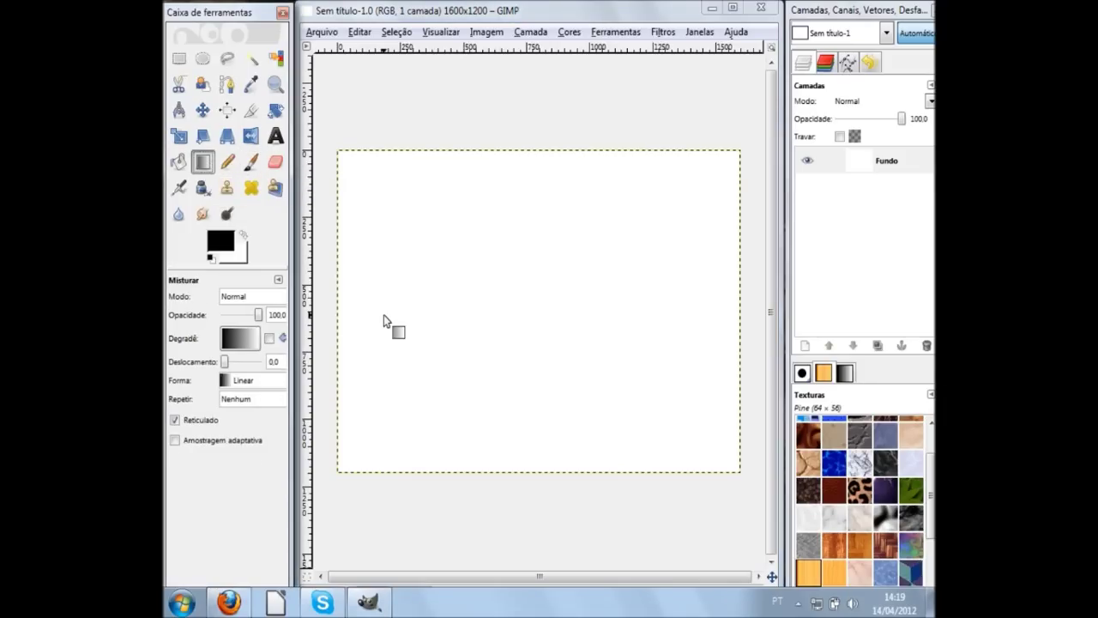
pyautogui.click(179, 162)
pyautogui.click(446, 280)
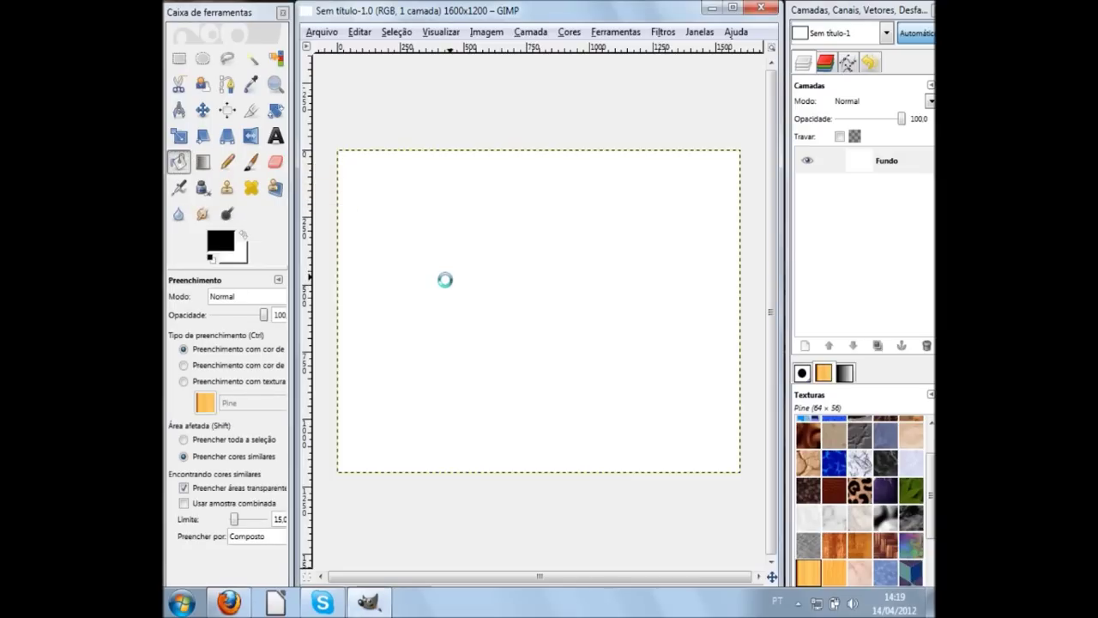
pyautogui.click(203, 162)
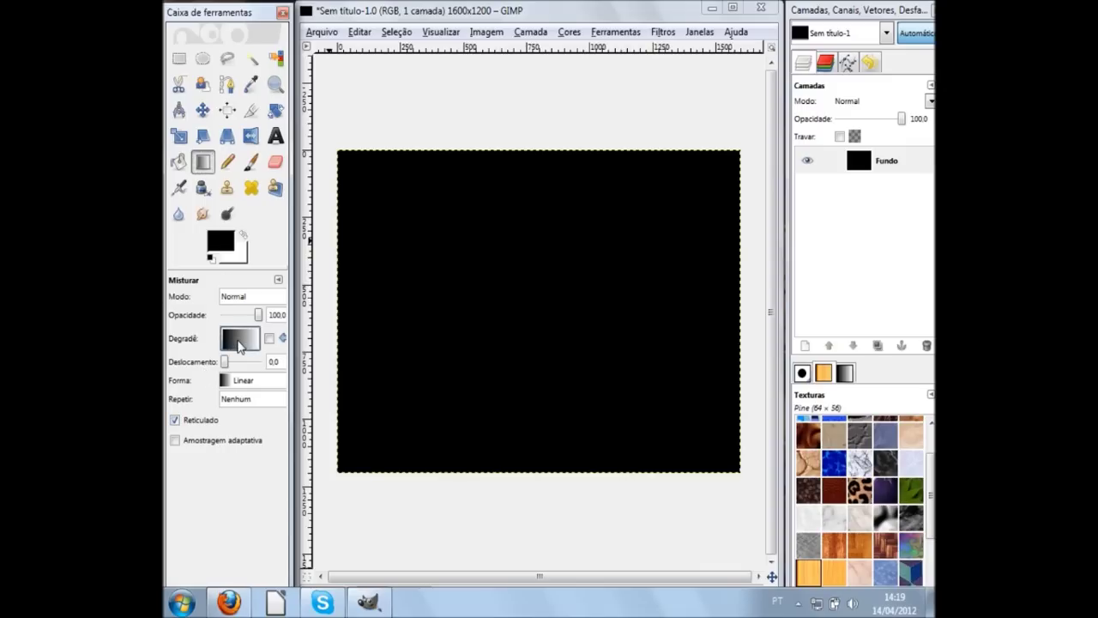
# Step: Test a black-to-white gradient diagonally across the canvas, then undo it
pyautogui.click(238, 339)
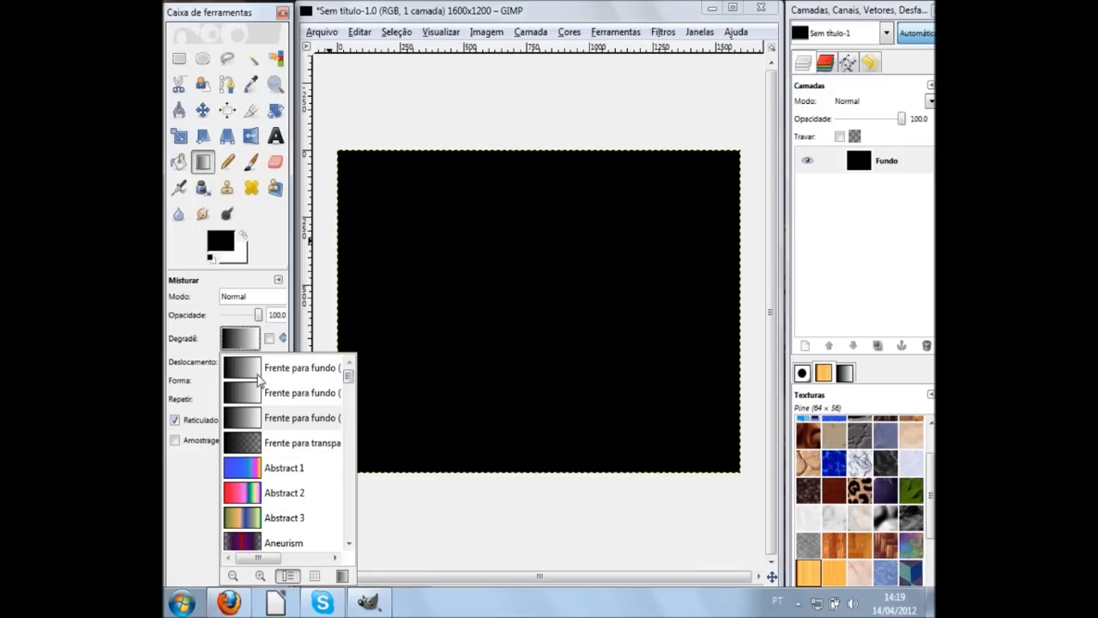
pyautogui.click(422, 412)
pyautogui.moveTo(346, 447); pyautogui.dragTo(429, 404)
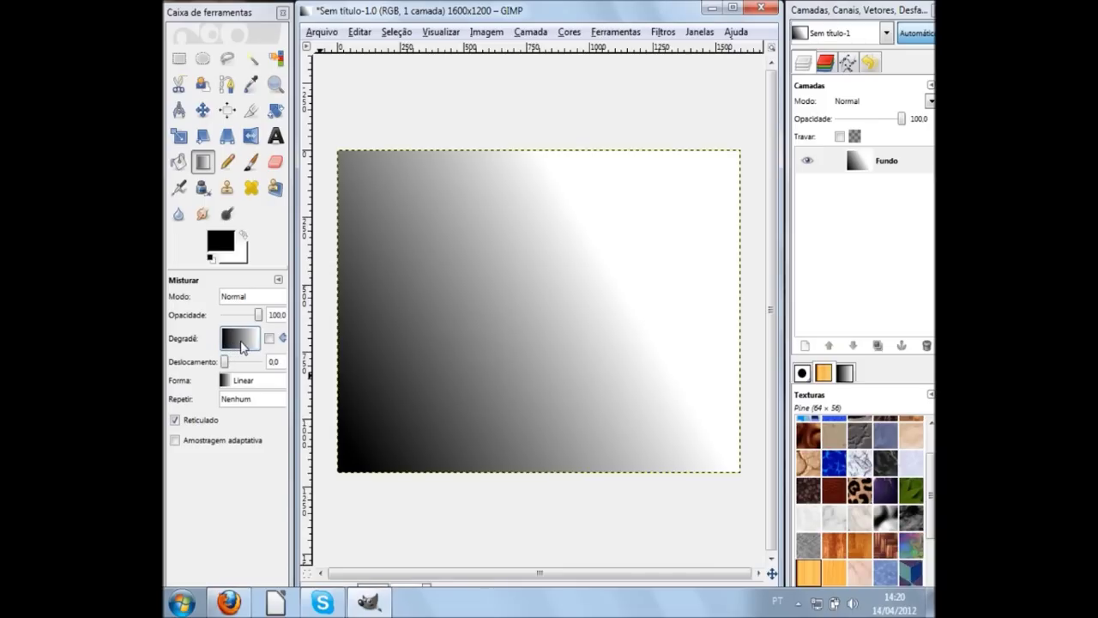
pyautogui.click(706, 195)
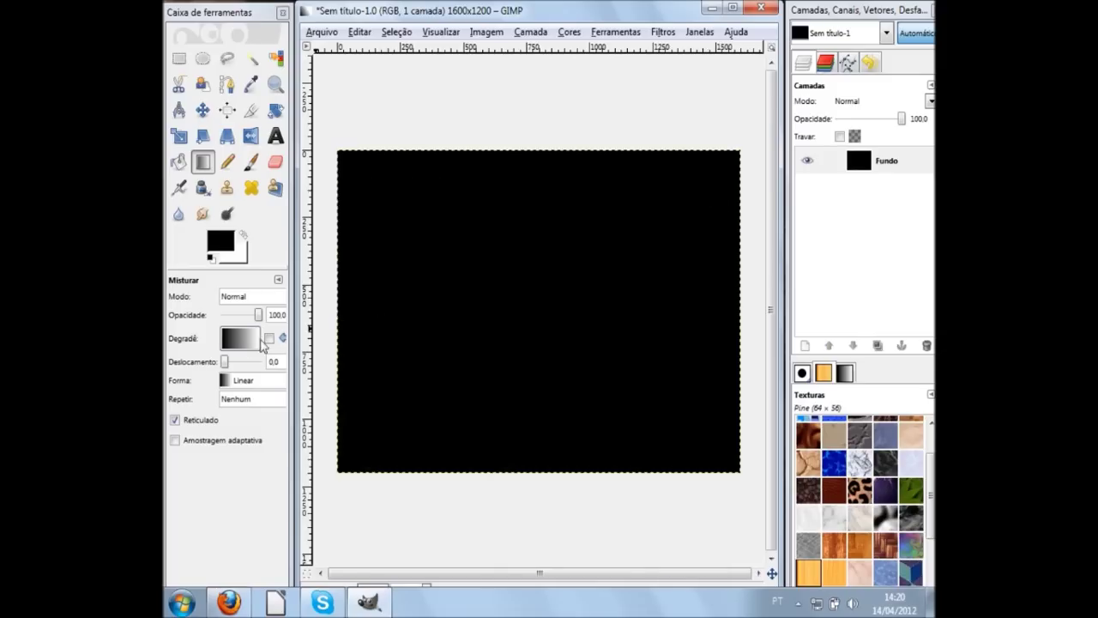
# Step: Choose the Abstract 1 gradient, draw it across the canvas, then undo it
pyautogui.click(245, 345)
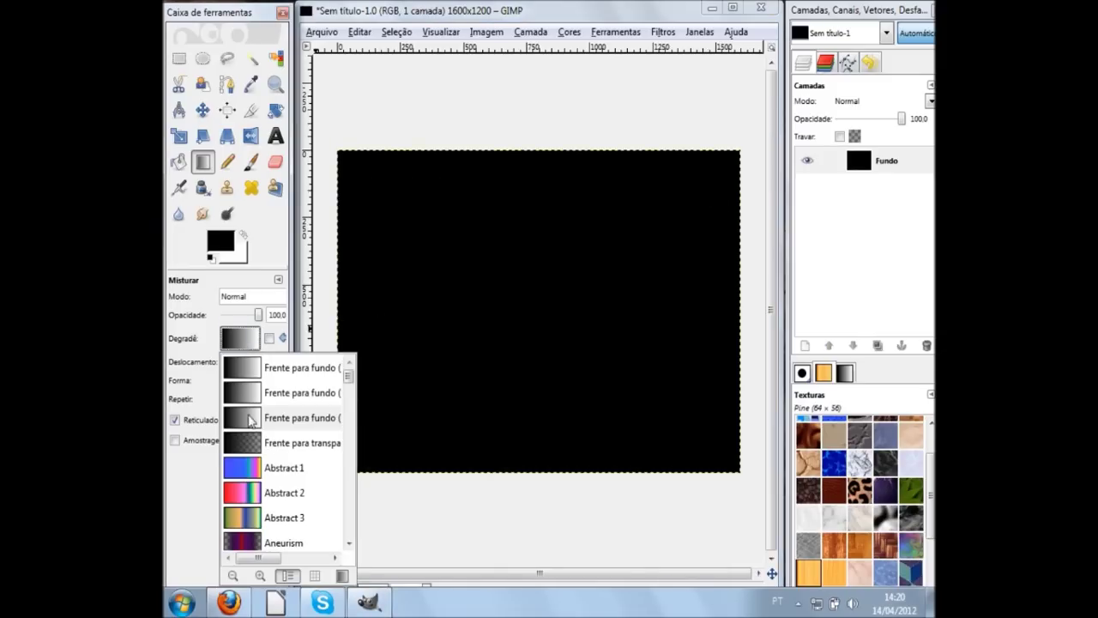
pyautogui.click(248, 463)
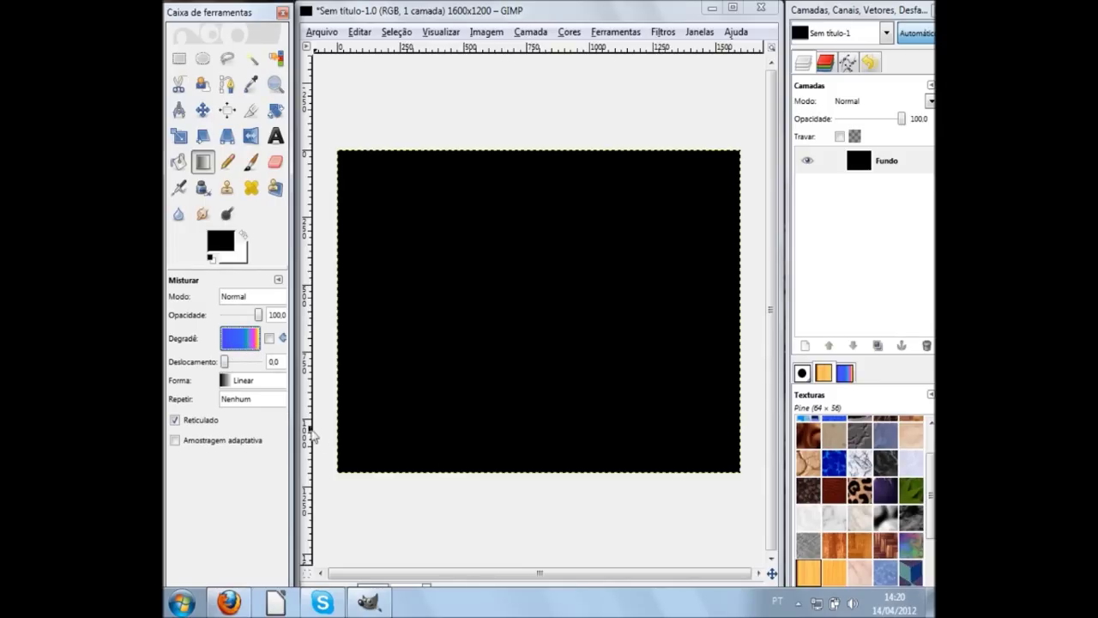
pyautogui.moveTo(343, 331)
pyautogui.mouseDown()
pyautogui.moveTo(681, 332)
pyautogui.moveTo(681, 319)
pyautogui.mouseUp()
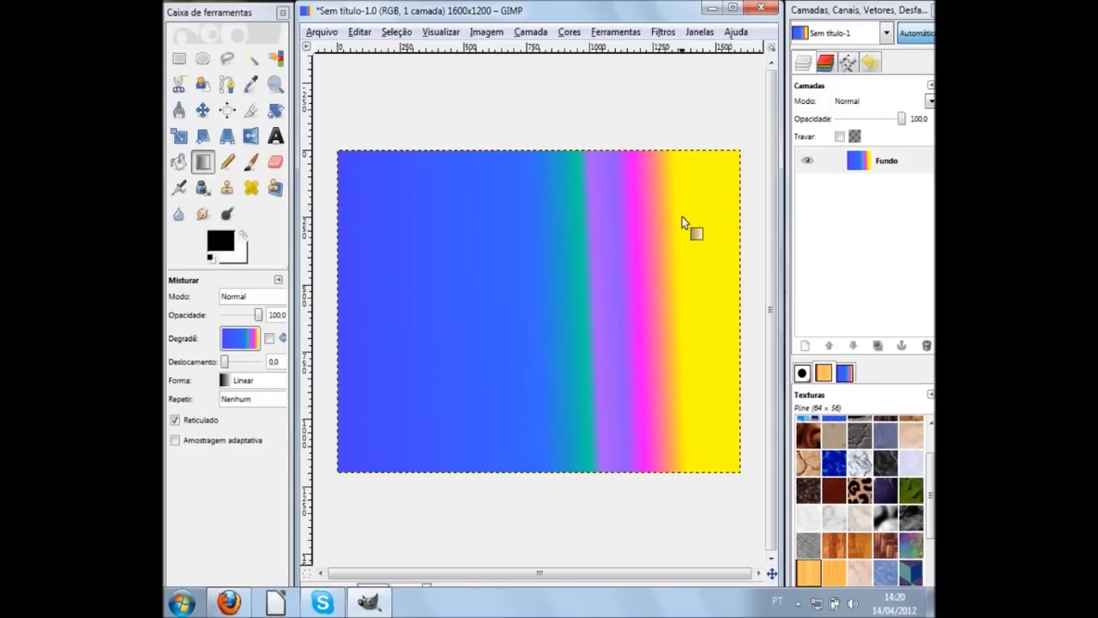
pyautogui.hotkey('ctrl', ',')
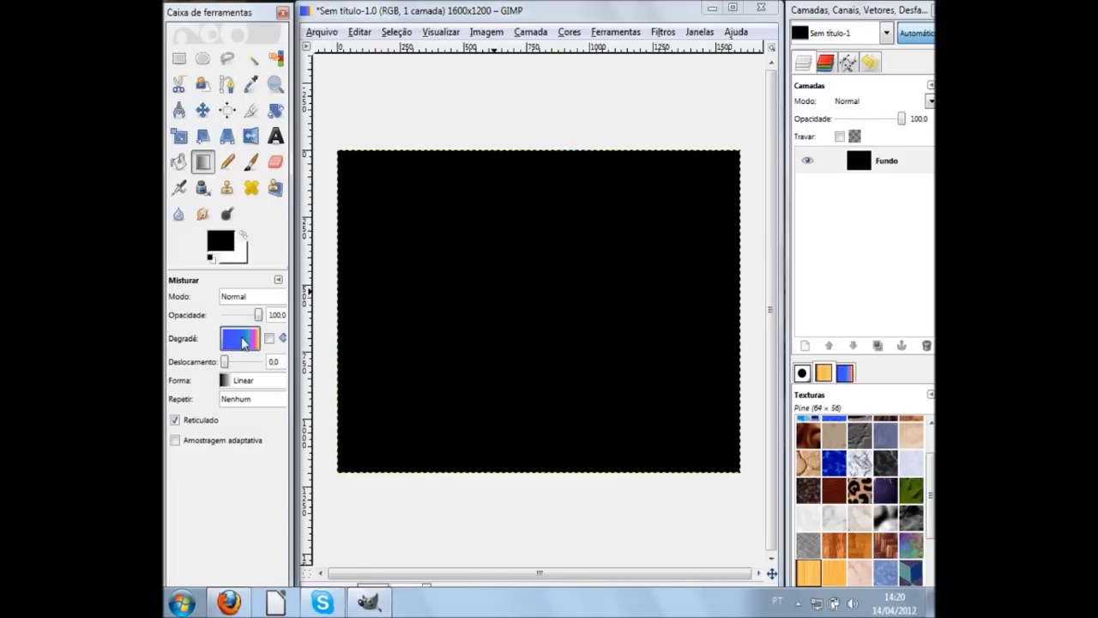
# Step: Pick Neon Green from the gradient list as the active gradient
pyautogui.click(243, 341)
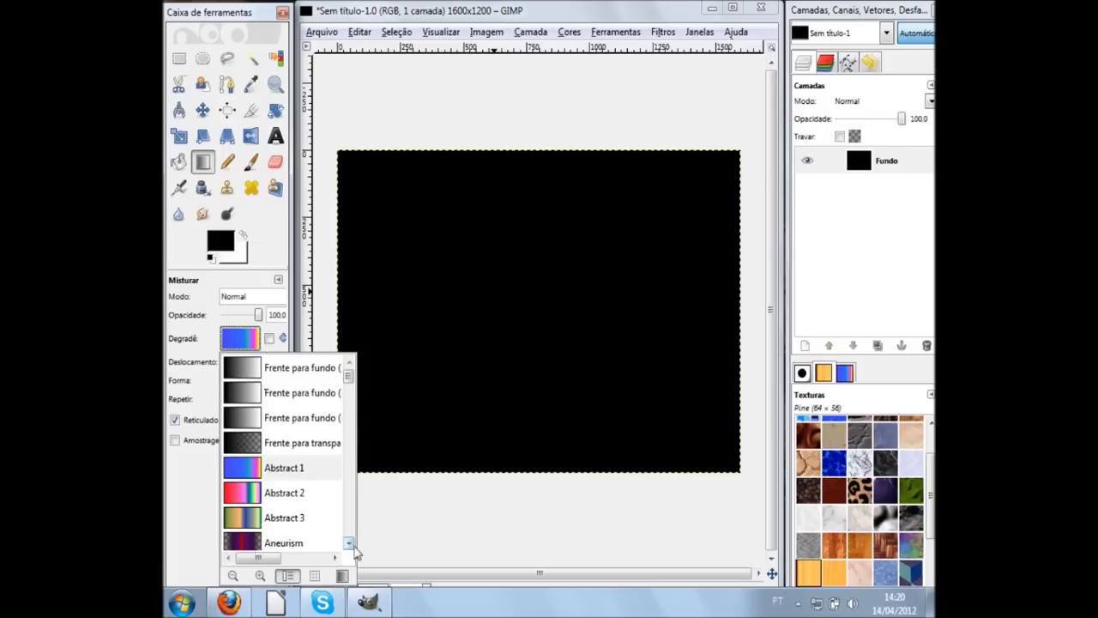
pyautogui.moveTo(349, 543); pyautogui.dragTo(351, 551)
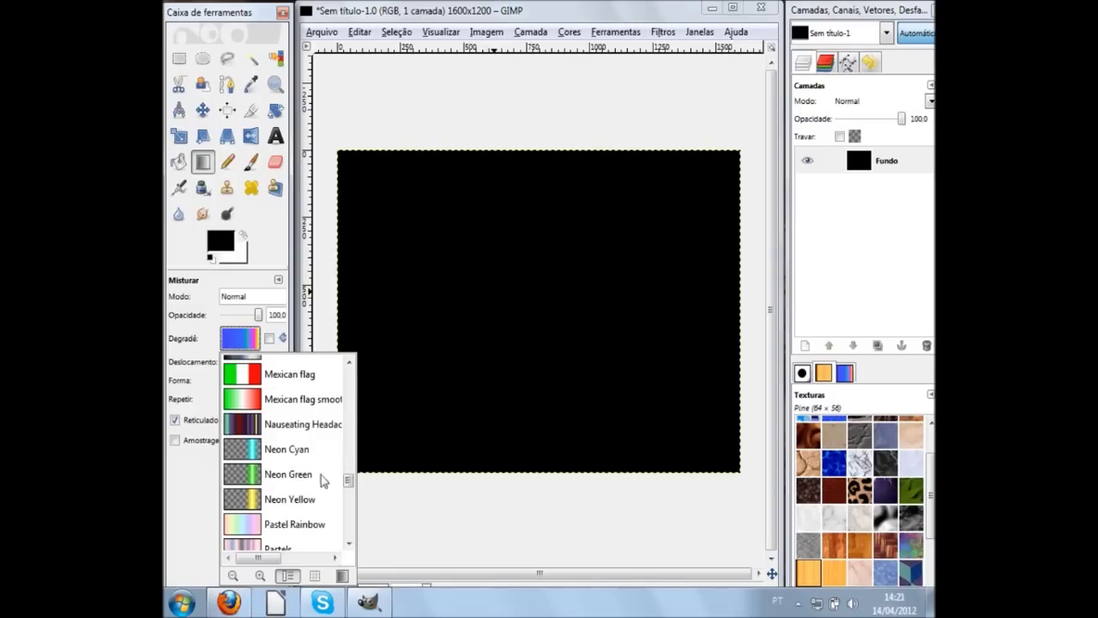
pyautogui.click(248, 483)
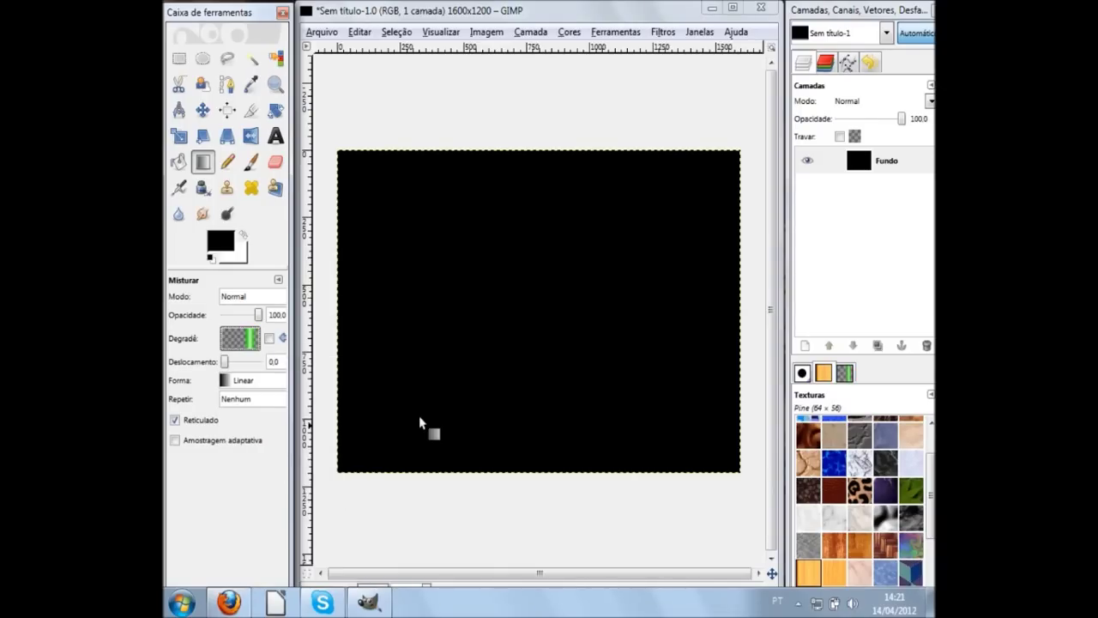
pyautogui.moveTo(492, 402); pyautogui.dragTo(554, 377)
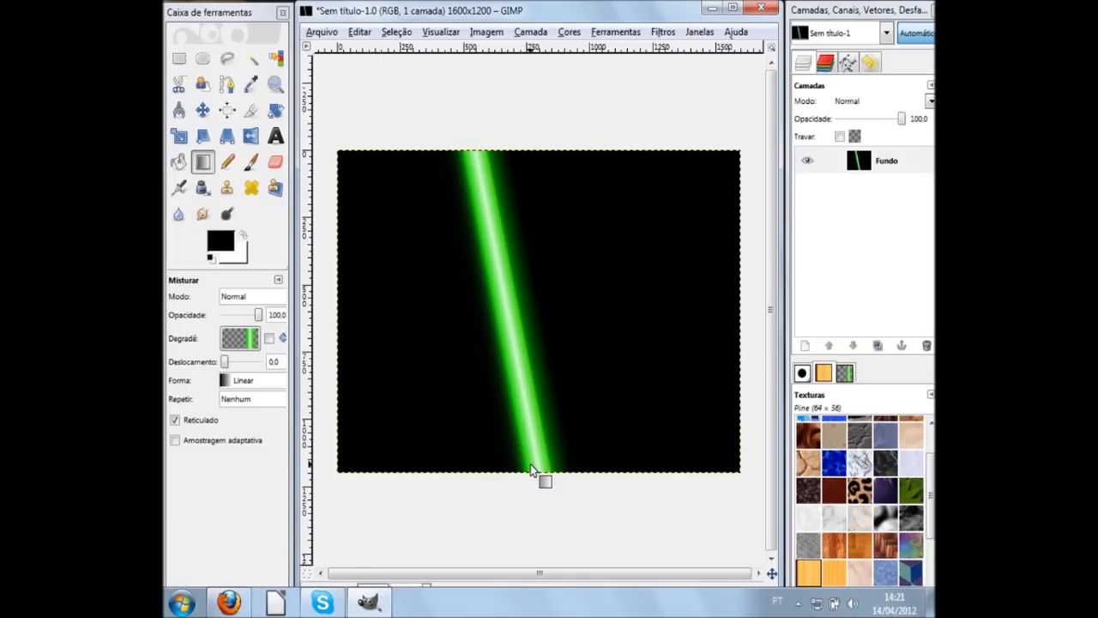
pyautogui.hotkey('ctrl', 'z')
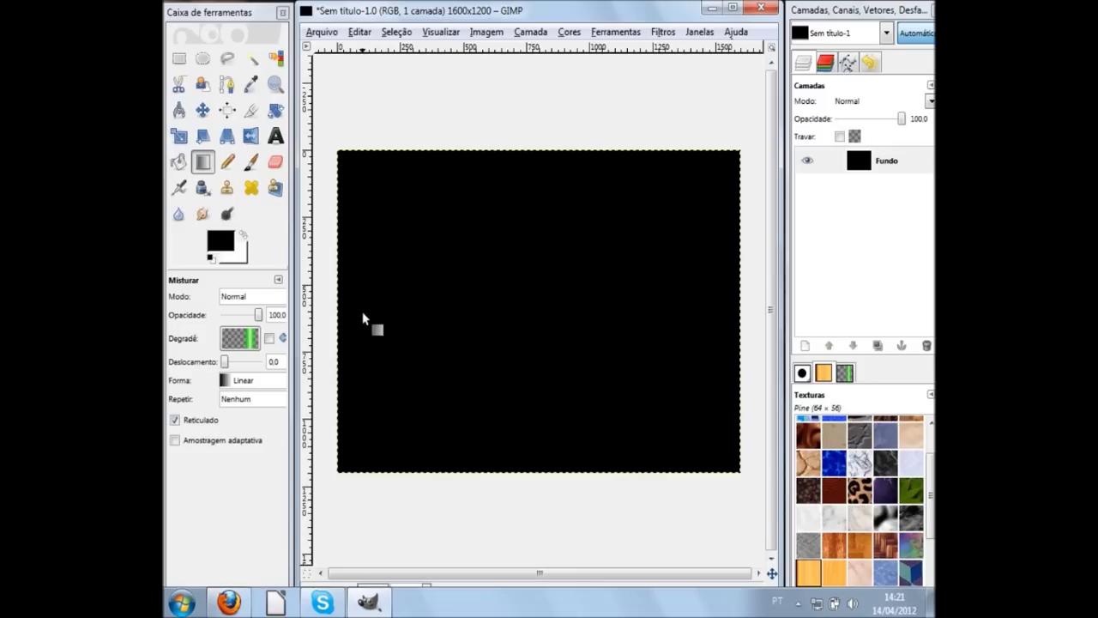
pyautogui.moveTo(339, 321); pyautogui.dragTo(737, 319)
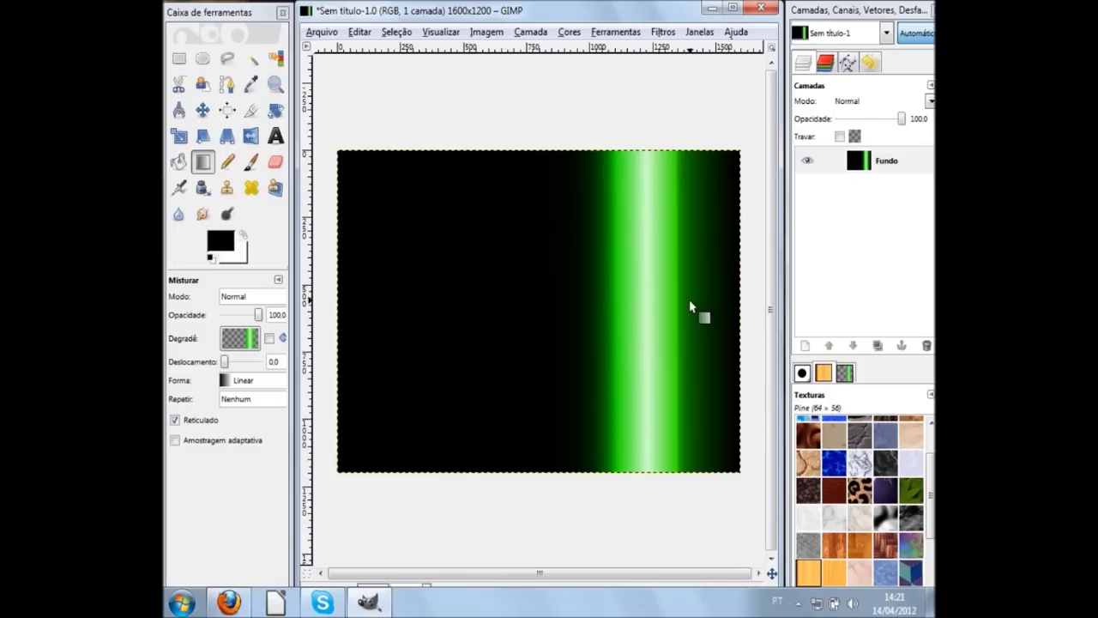
pyautogui.hotkey('ctrl', 'z')
pyautogui.moveTo(445, 331); pyautogui.dragTo(513, 335)
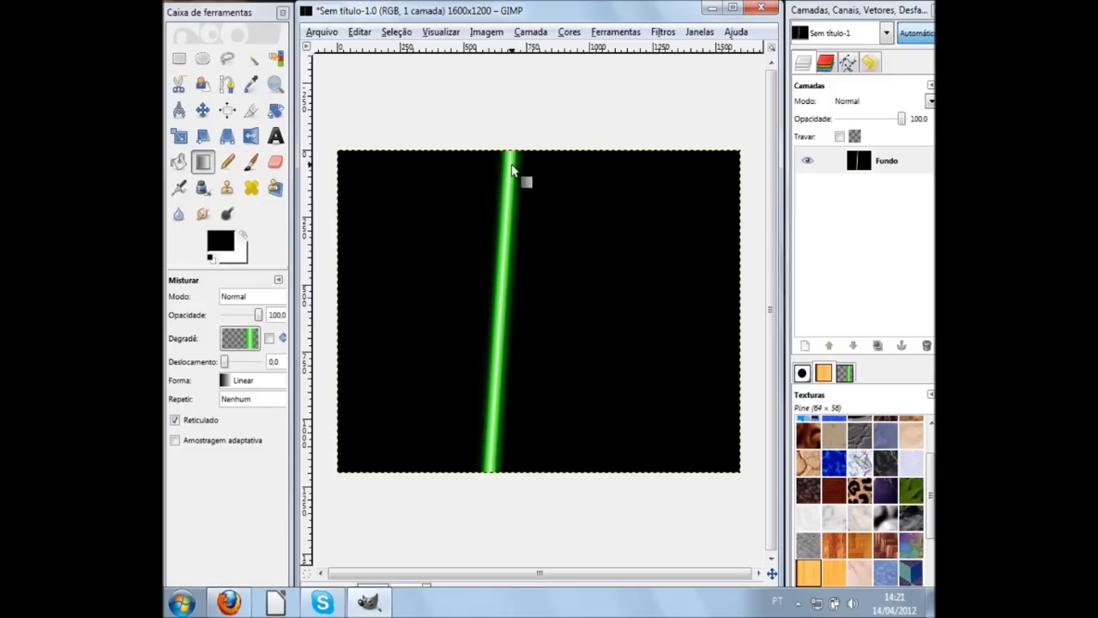
pyautogui.hotkey('ctrl', 'z')
pyautogui.moveTo(456, 347)
pyautogui.mouseDown()
pyautogui.moveTo(551, 362)
pyautogui.moveTo(749, 337)
pyautogui.moveTo(591, 295)
pyautogui.moveTo(621, 374)
pyautogui.moveTo(603, 466)
pyautogui.moveTo(661, 330)
pyautogui.moveTo(662, 285)
pyautogui.moveTo(681, 334)
pyautogui.moveTo(754, 338)
pyautogui.mouseUp()
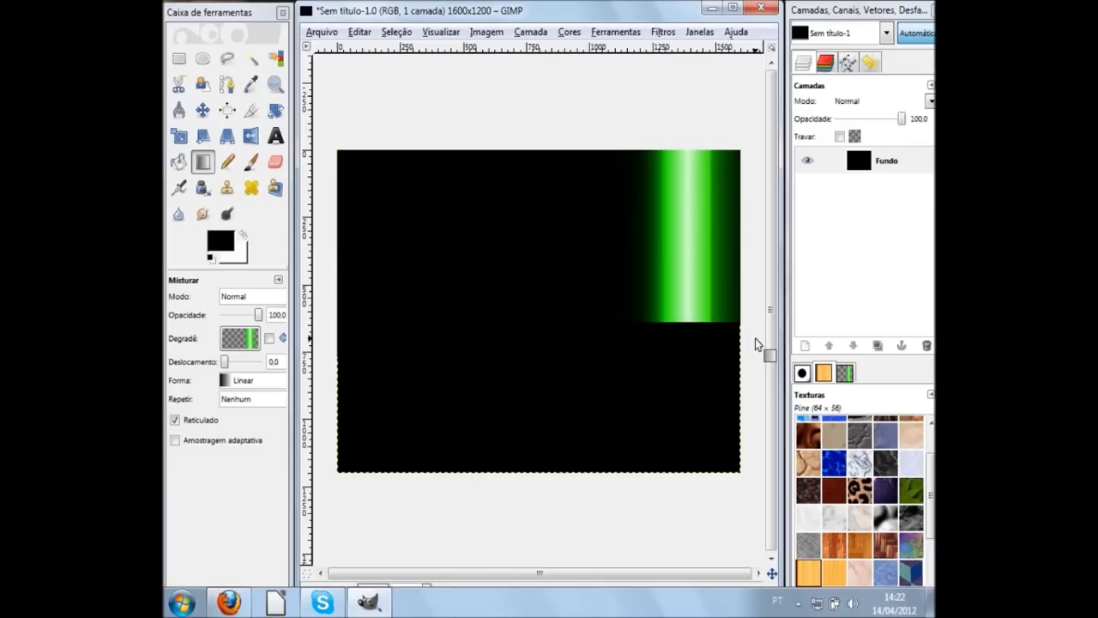
pyautogui.hotkey('ctrl', 'z')
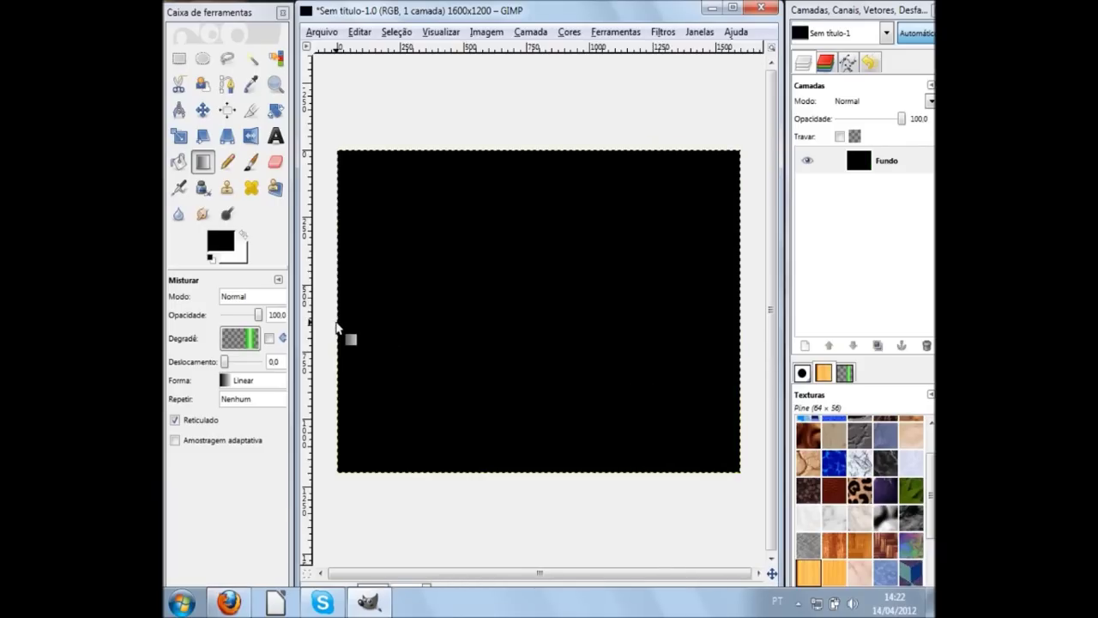
pyautogui.moveTo(701, 335); pyautogui.dragTo(753, 325)
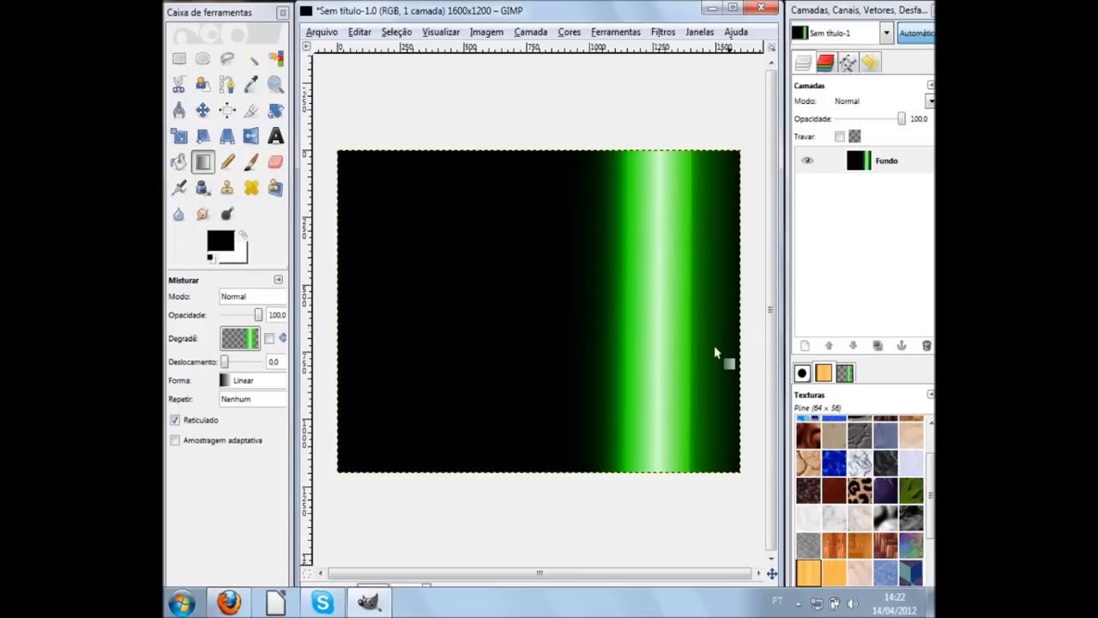
# Step: Draw the first diagonal Neon Green streaks across the lower-left canvas, undoing failed attempts
pyautogui.hotkey('ctrl', 'z')
pyautogui.moveTo(356, 336); pyautogui.dragTo(770, 348)
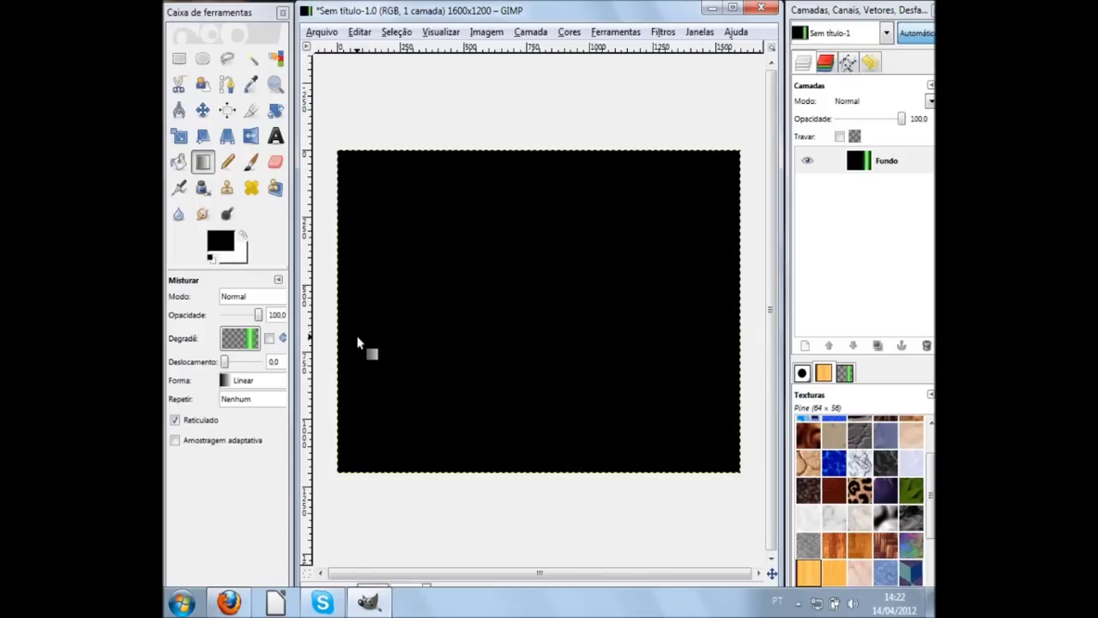
pyautogui.moveTo(772, 343); pyautogui.dragTo(771, 344)
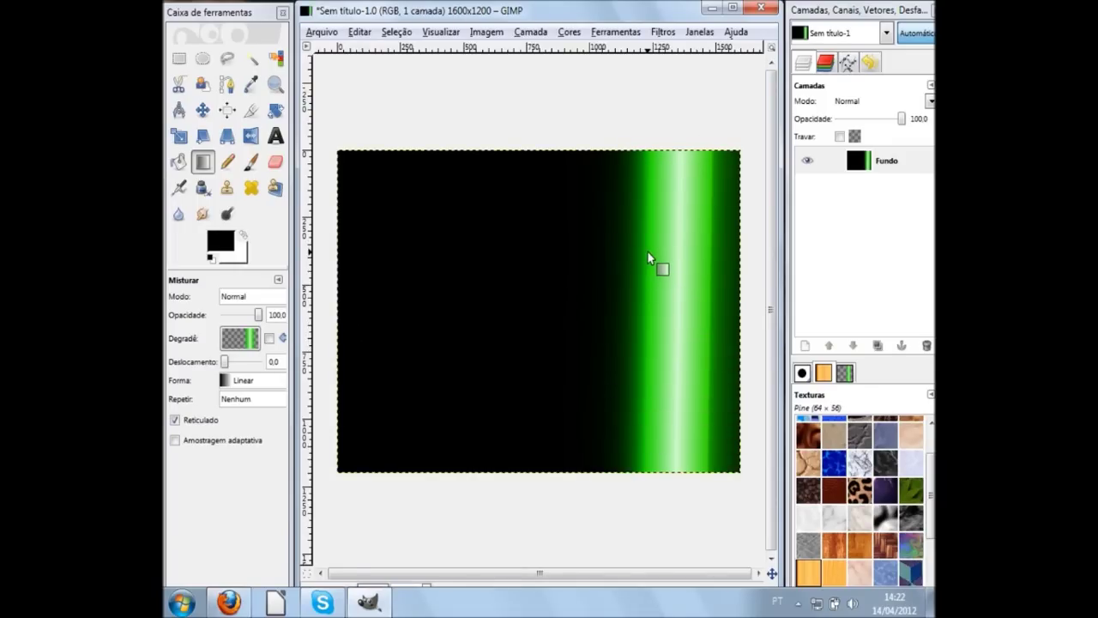
pyautogui.moveTo(434, 188); pyautogui.dragTo(334, 408)
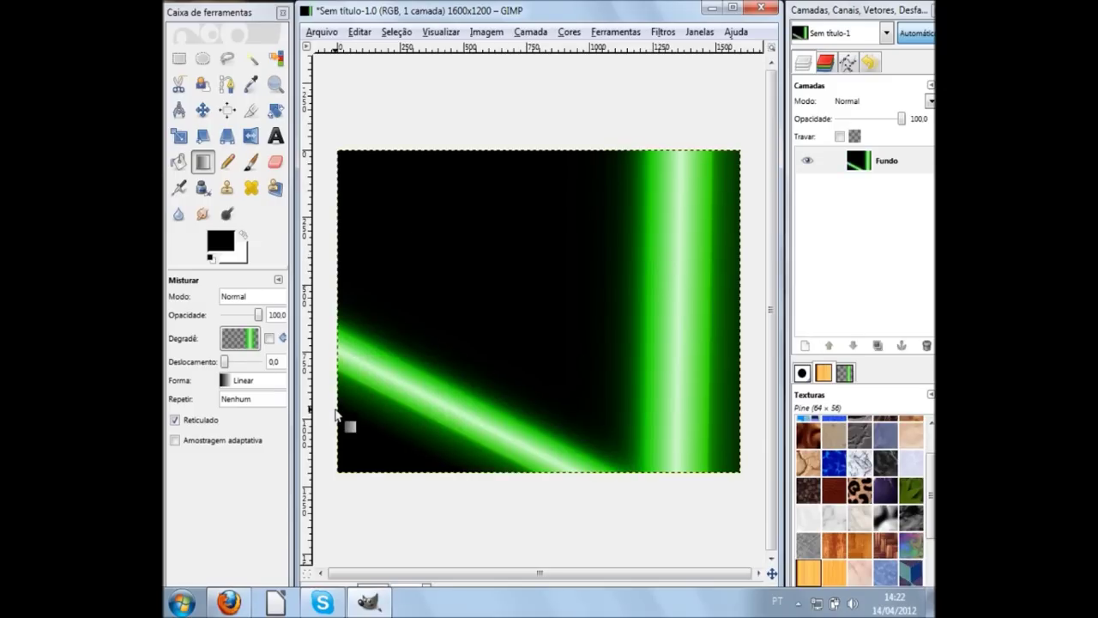
pyautogui.hotkey('ctrl', 'z')
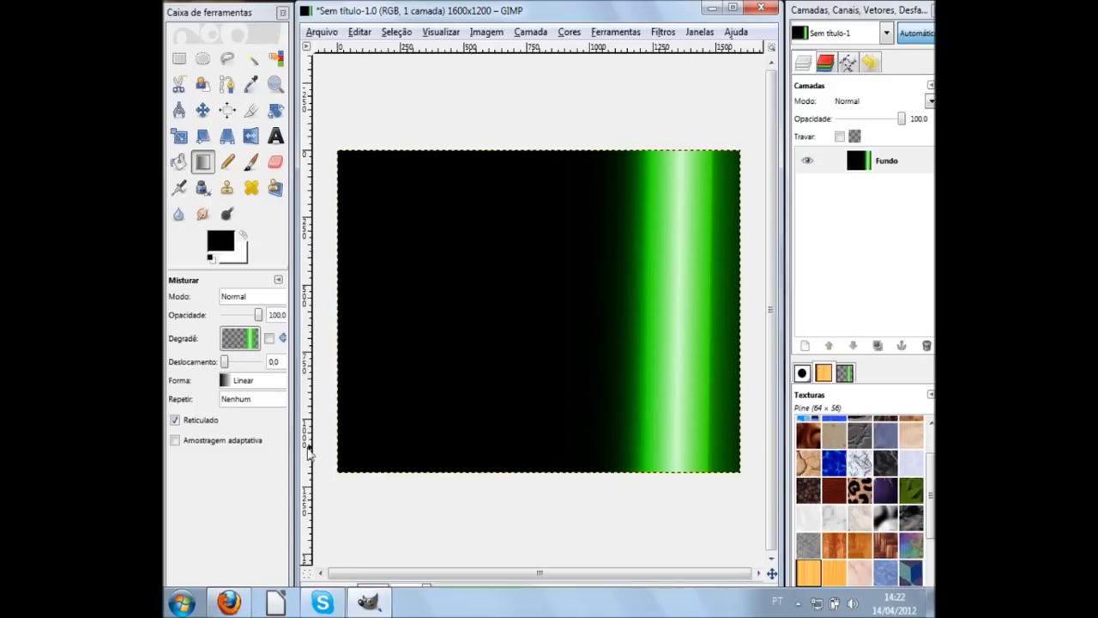
pyautogui.hotkey('ctrl', 'y')
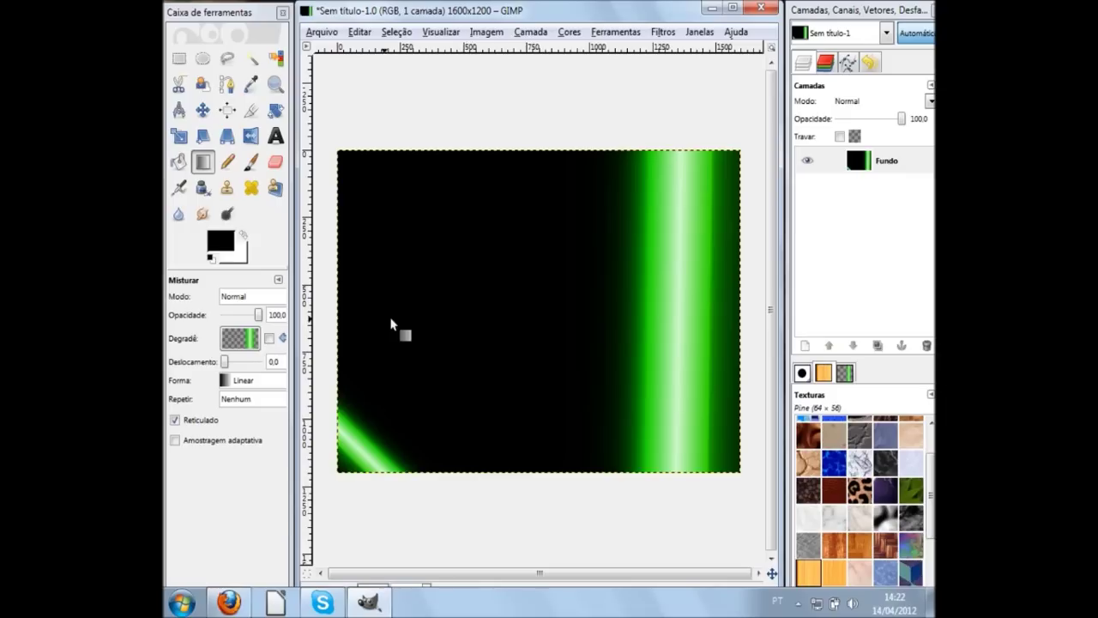
pyautogui.moveTo(400, 288); pyautogui.dragTo(425, 482)
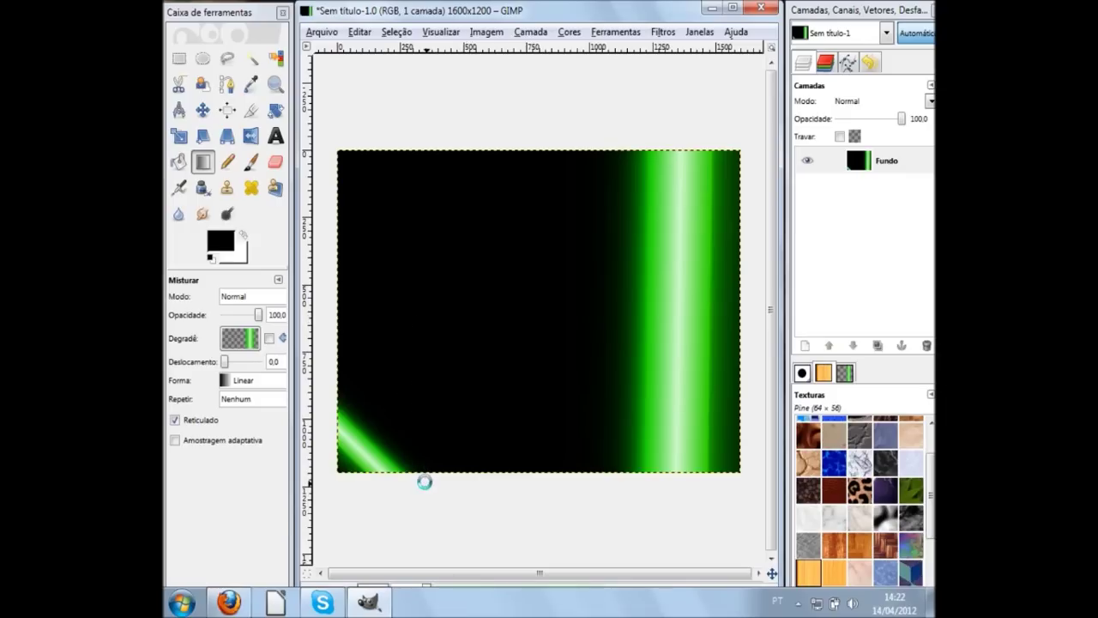
pyautogui.hotkey('ctrl', 'z')
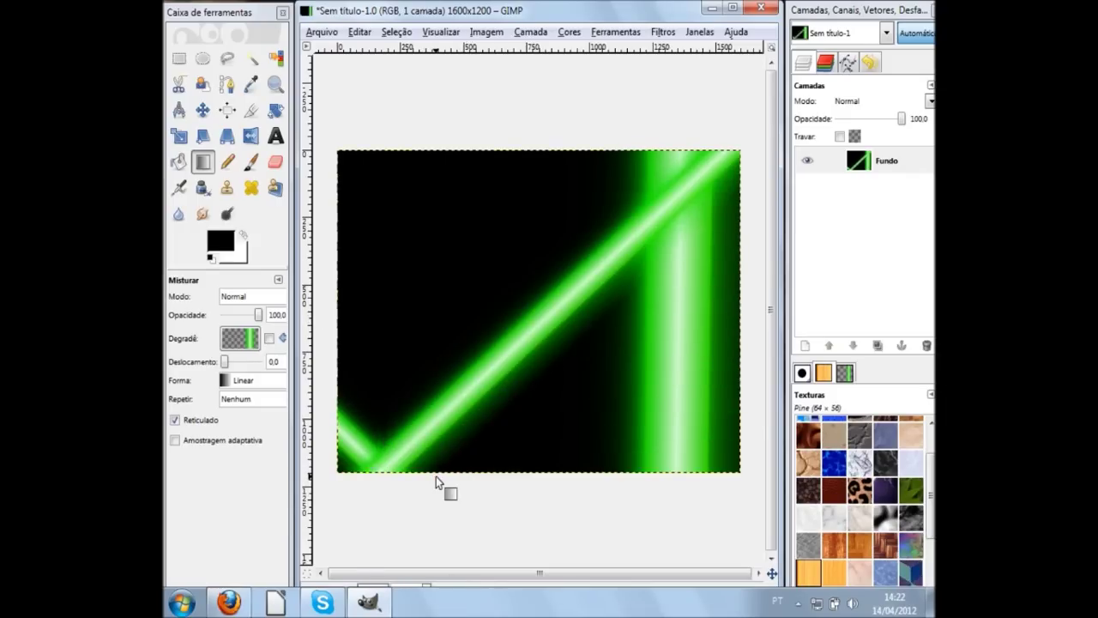
pyautogui.hotkey('ctrl', 'z')
# Step: Add short and near-horizontal green streaks along the bottom-left, redrawing the steep ones
pyautogui.moveTo(331, 241); pyautogui.dragTo(520, 474)
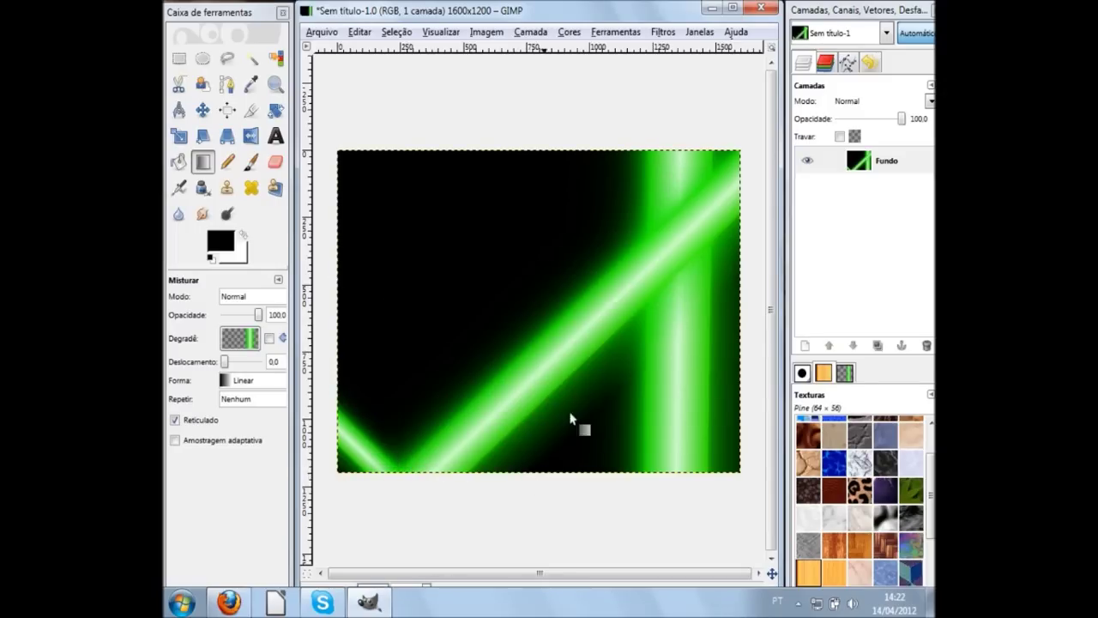
pyautogui.hotkey('ctrl', 'z')
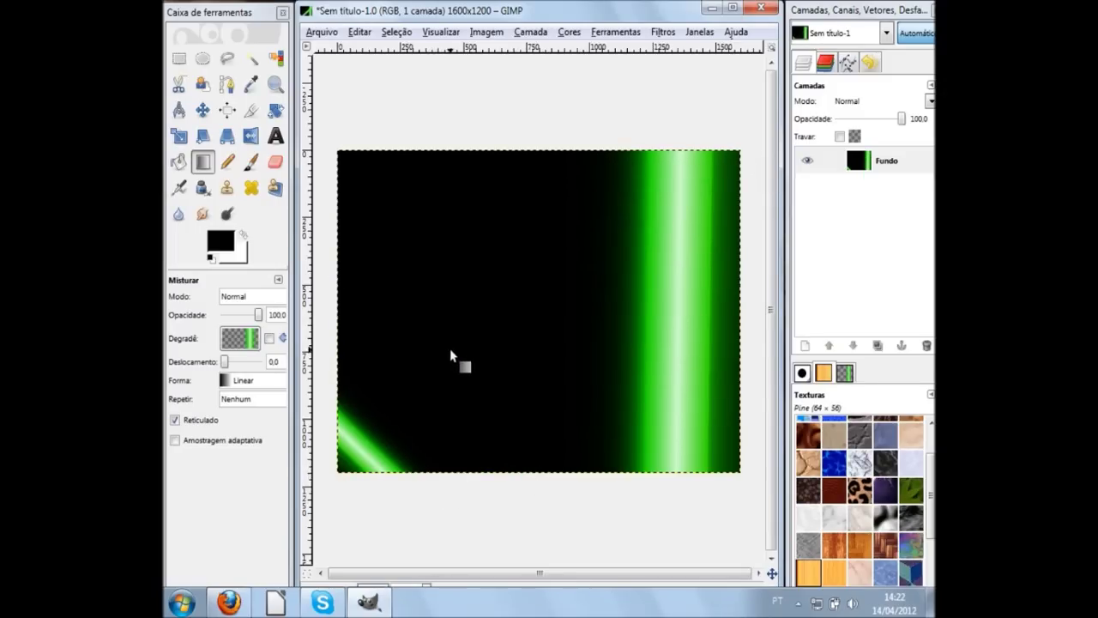
pyautogui.moveTo(363, 481); pyautogui.dragTo(358, 495)
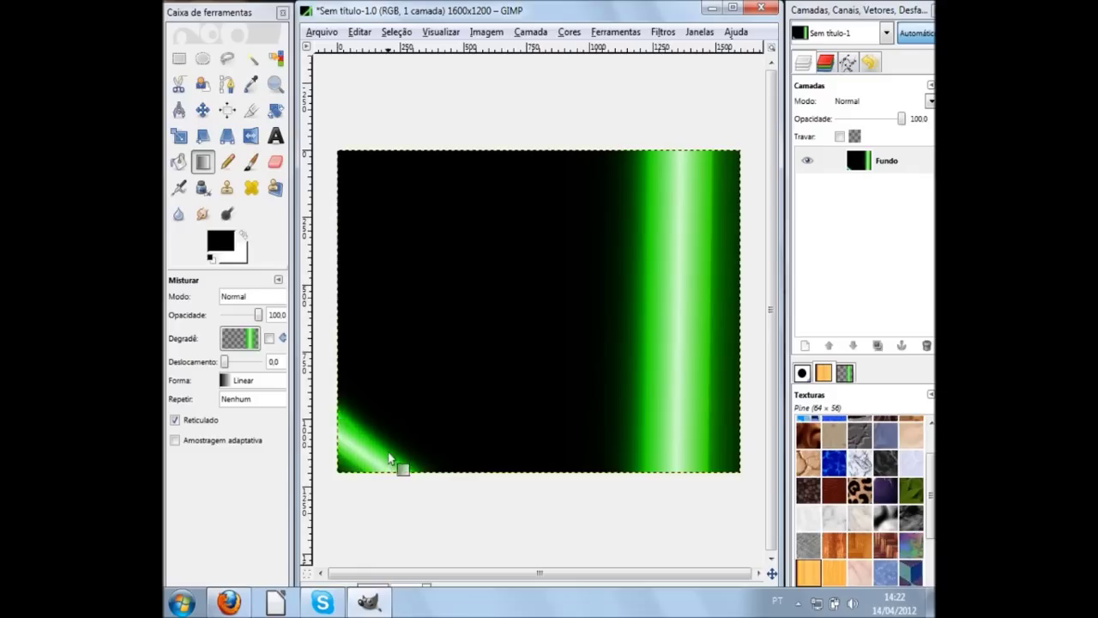
pyautogui.moveTo(392, 271); pyautogui.dragTo(419, 500)
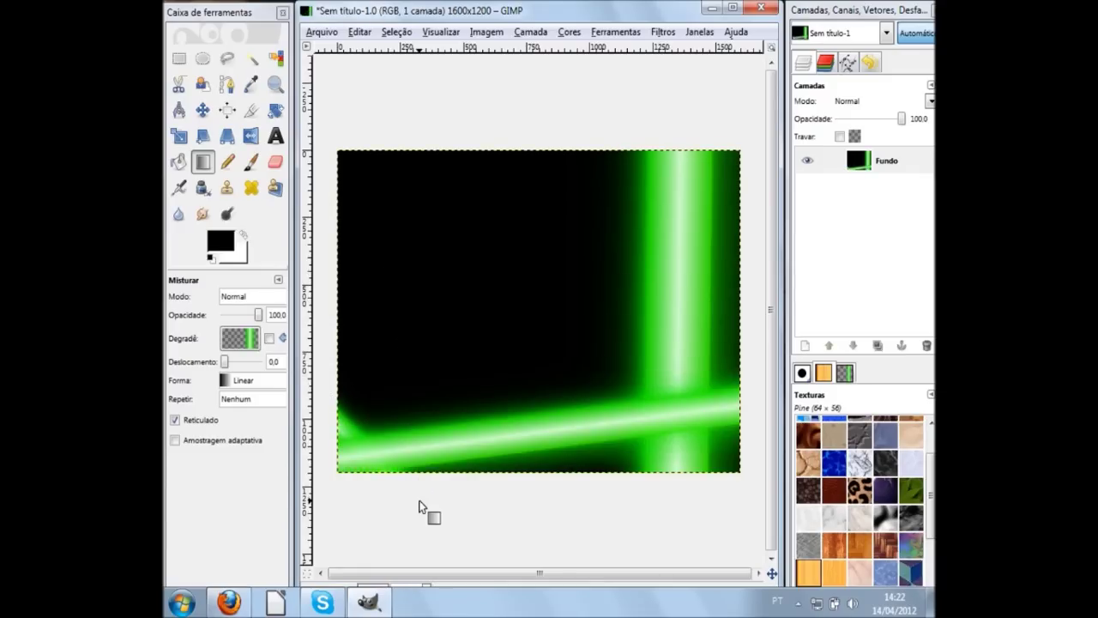
pyautogui.hotkey('ctrl', 'z')
pyautogui.moveTo(343, 466); pyautogui.dragTo(363, 480)
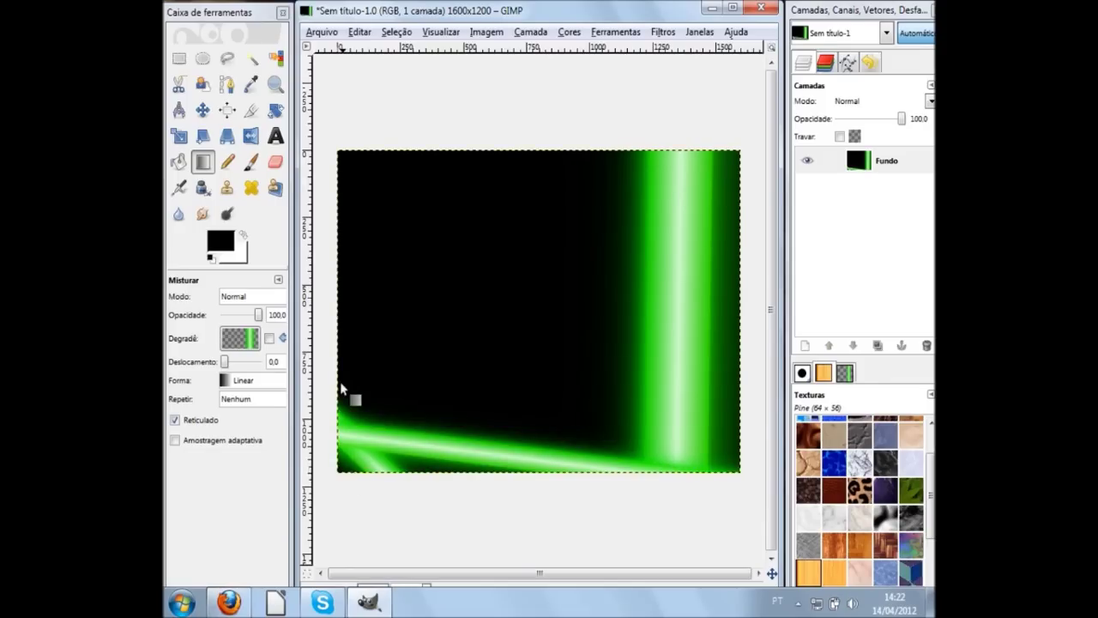
pyautogui.moveTo(341, 307); pyautogui.dragTo(429, 506)
pyautogui.hotkey('ctrl', 'z')
pyautogui.hotkey('ctrl', 'z')
pyautogui.moveTo(476, 314); pyautogui.dragTo(376, 375)
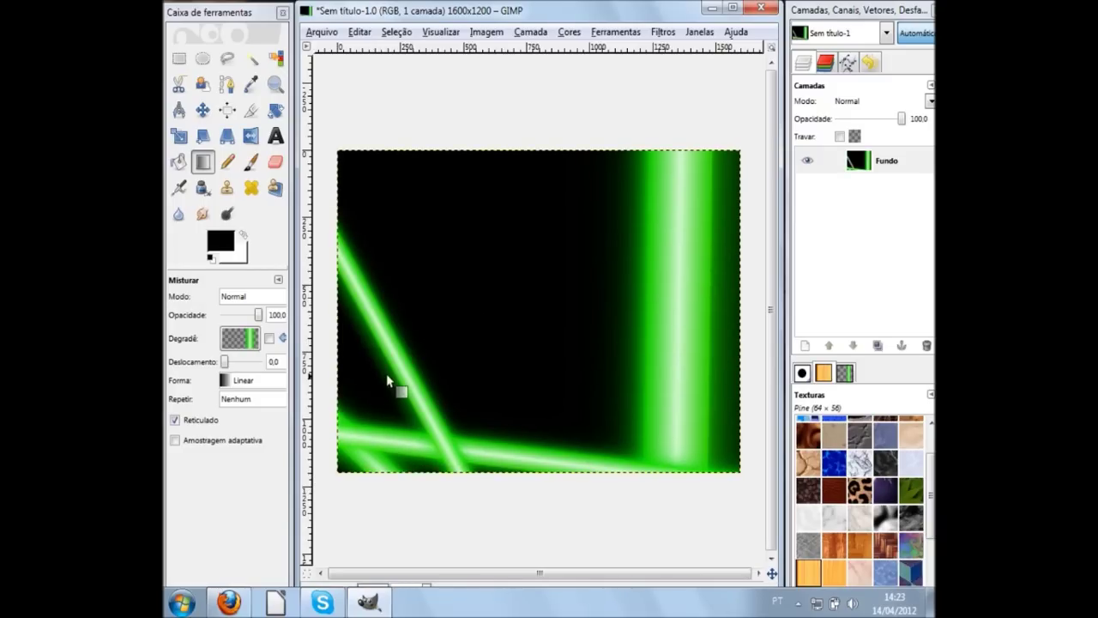
pyautogui.hotkey('ctrl', 'z')
# Step: Finish the crossing green streaks toward the left edge, keeping the final set
pyautogui.moveTo(460, 266); pyautogui.dragTo(354, 370)
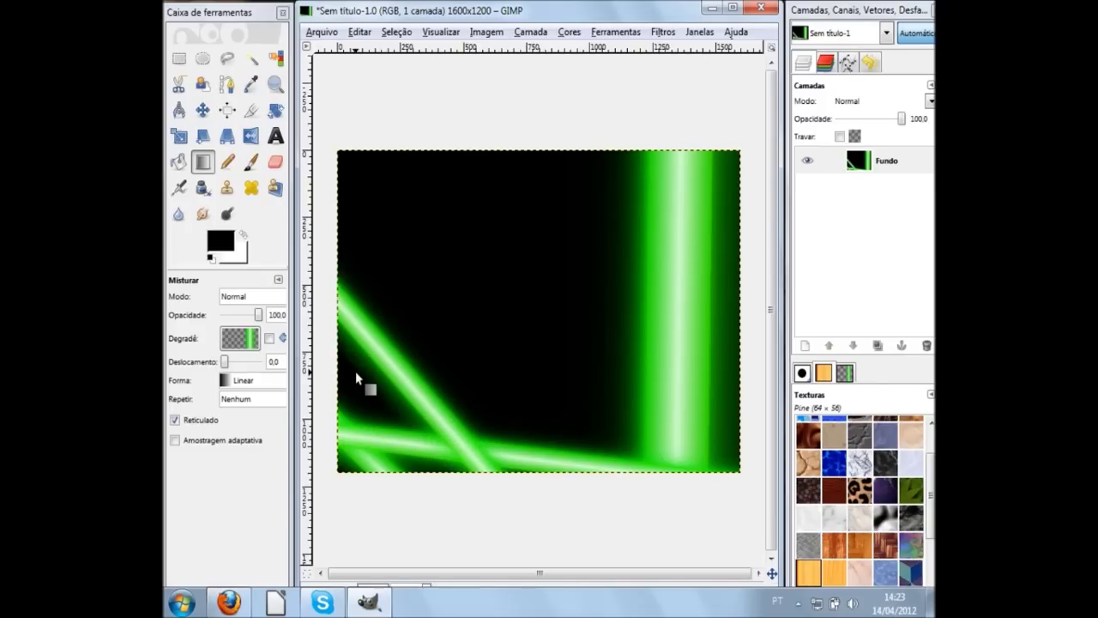
pyautogui.hotkey('ctrl', 'z')
pyautogui.hotkey('ctrl', 'z')
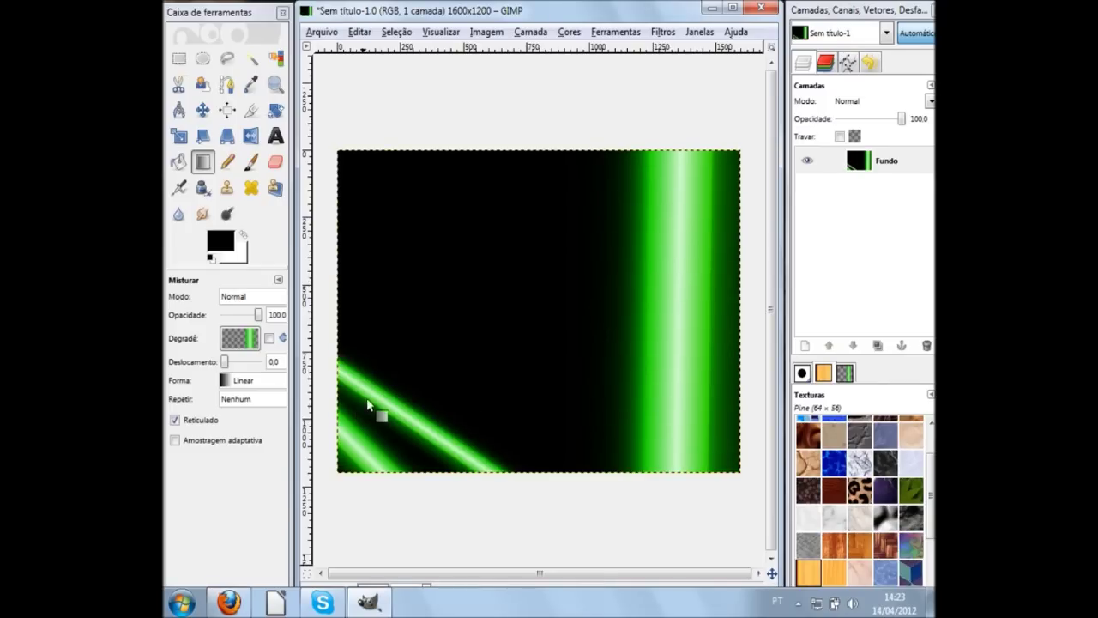
pyautogui.moveTo(429, 350); pyautogui.dragTo(326, 378)
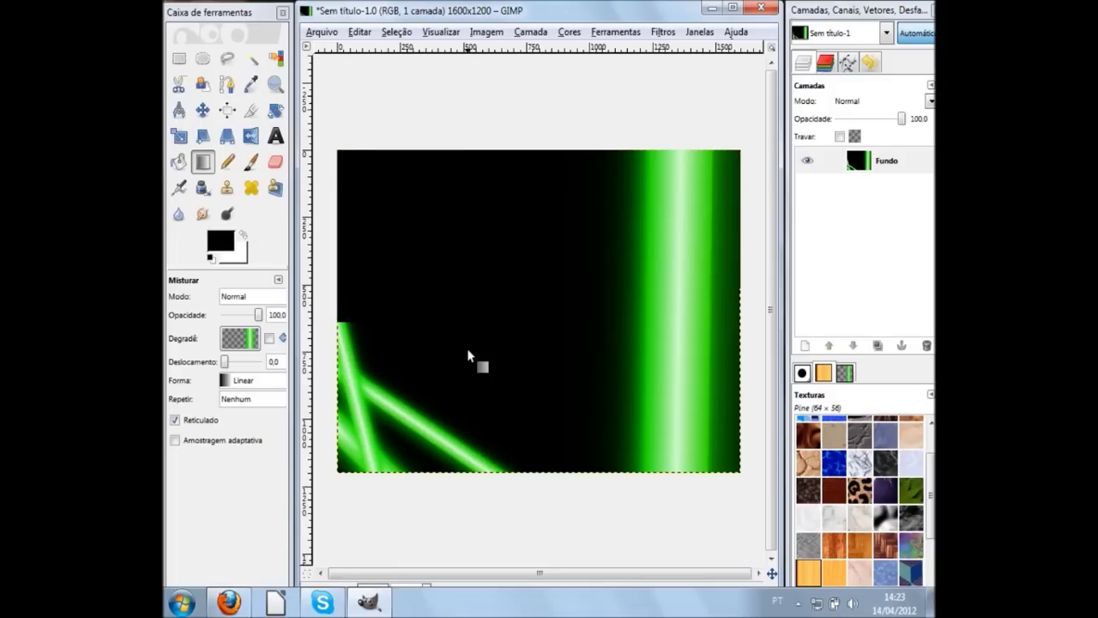
pyautogui.hotkey('ctrl', 'z')
pyautogui.moveTo(467, 353); pyautogui.dragTo(362, 429)
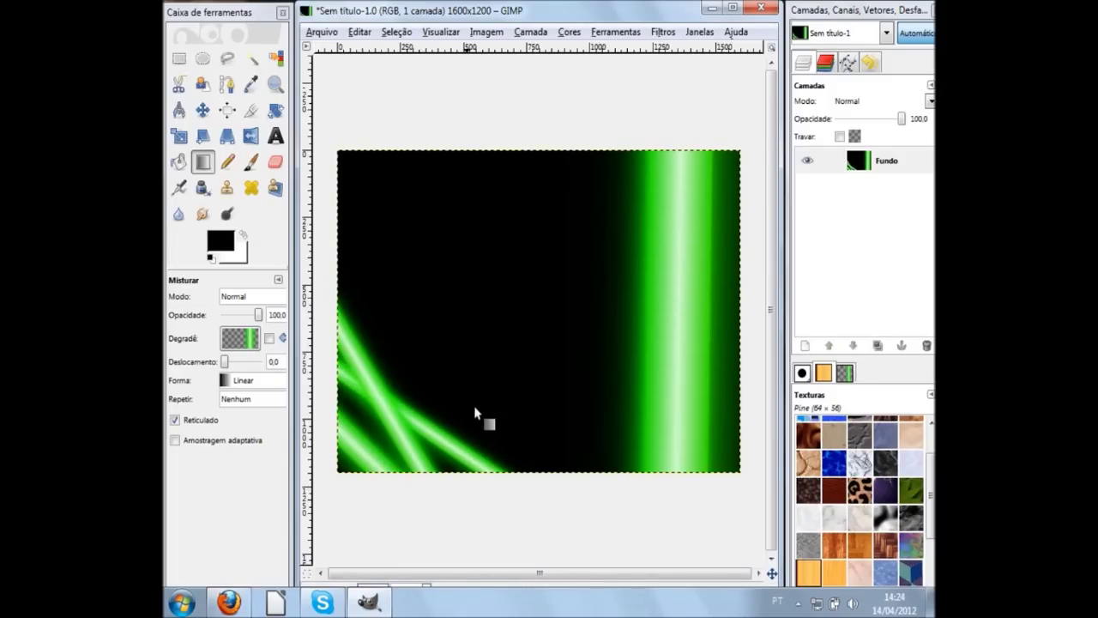
pyautogui.moveTo(442, 270); pyautogui.dragTo(529, 533)
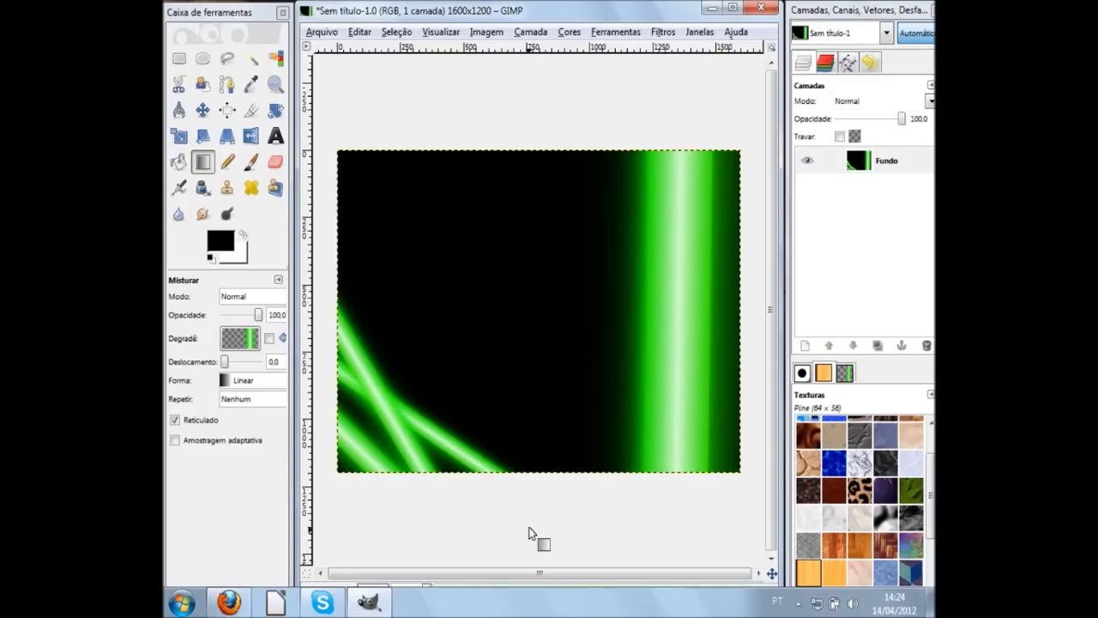
pyautogui.hotkey('ctrl', 'z')
pyautogui.moveTo(433, 301)
pyautogui.mouseDown()
pyautogui.moveTo(461, 442)
pyautogui.moveTo(439, 434)
pyautogui.mouseUp()
pyautogui.hotkey('ctrl', 'z')
pyautogui.moveTo(406, 326); pyautogui.dragTo(377, 415)
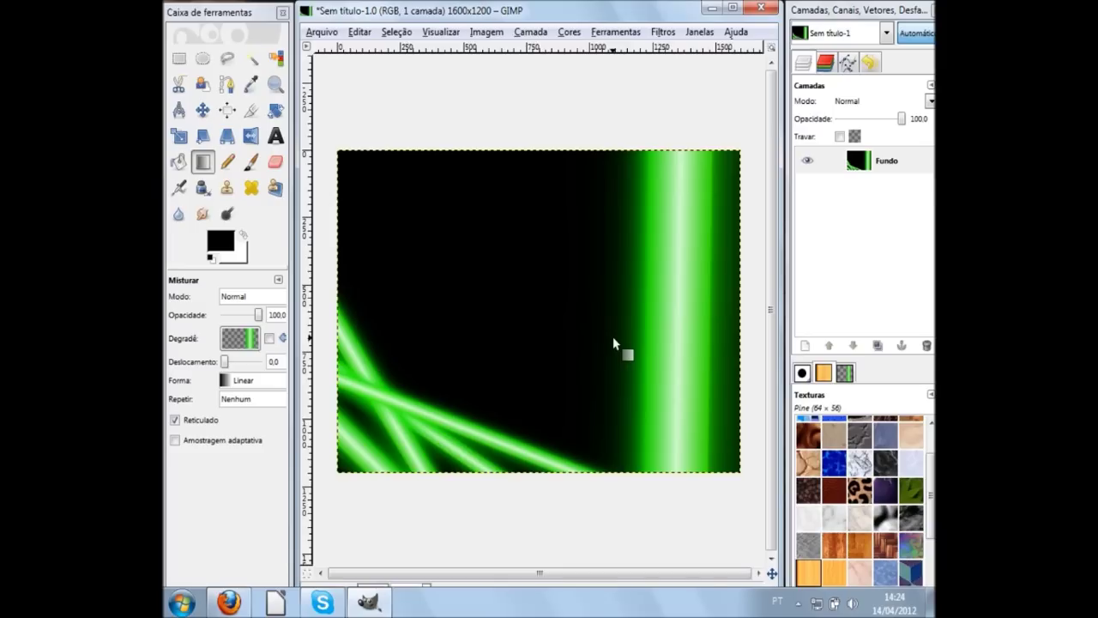
pyautogui.hotkey('ctrl', 'z')
pyautogui.hotkey('ctrl', 'z')
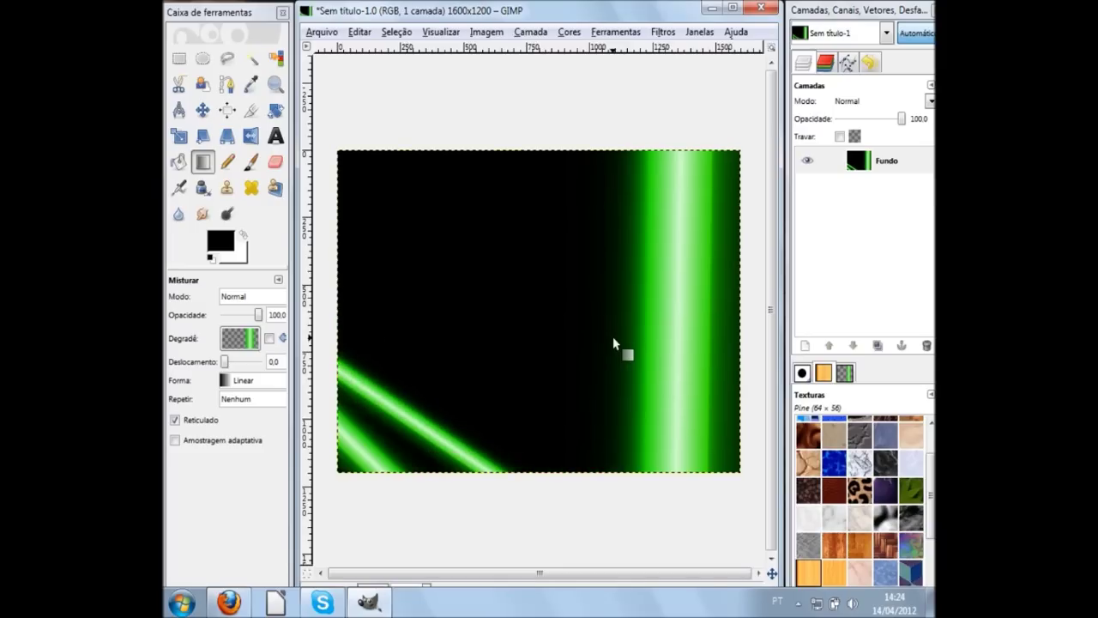
pyautogui.hotkey('ctrl', 'y')
pyautogui.hotkey('ctrl', 'y')
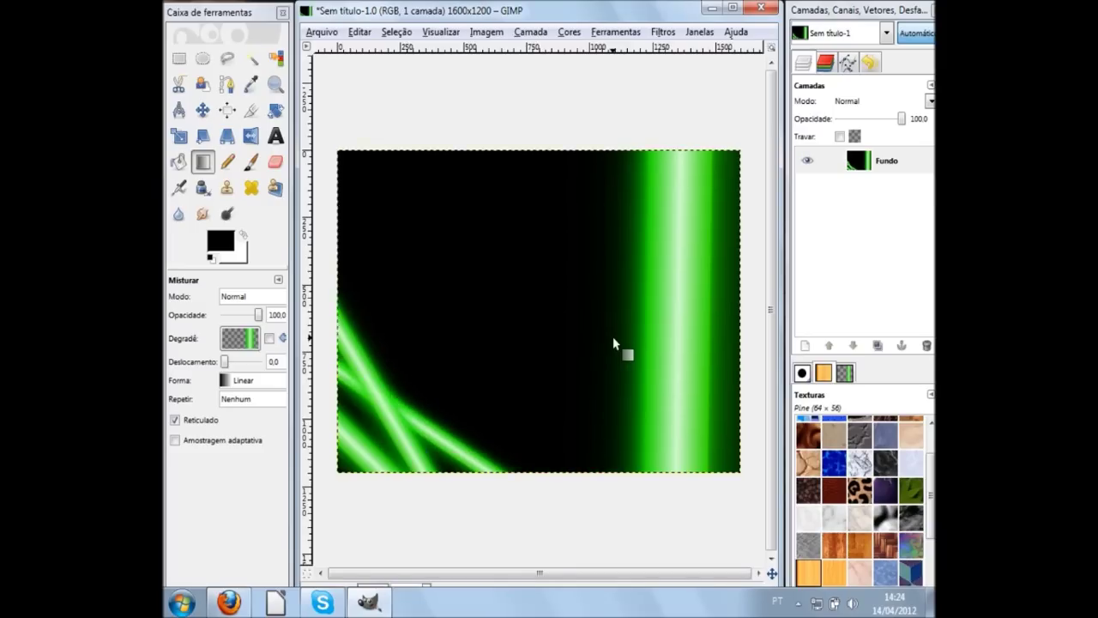
pyautogui.hotkey('ctrl', 'y')
pyautogui.hotkey('ctrl', 'y')
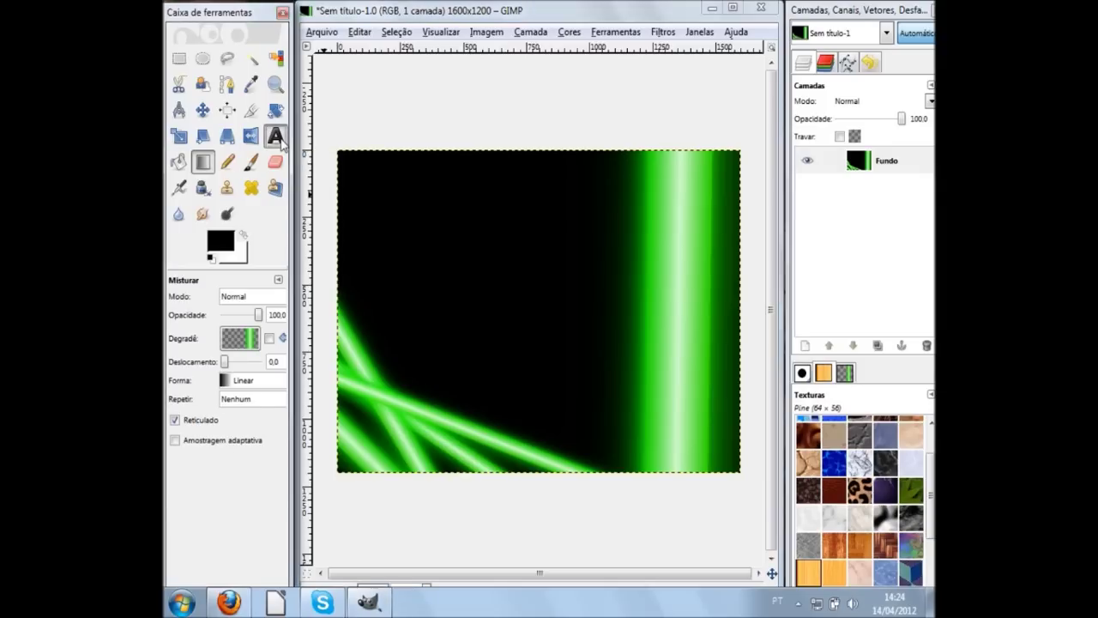
# Step: Add a text layer reading 'Professor' in the upper left of the canvas
pyautogui.click(280, 140)
pyautogui.click(415, 230)
pyautogui.write('Professor')
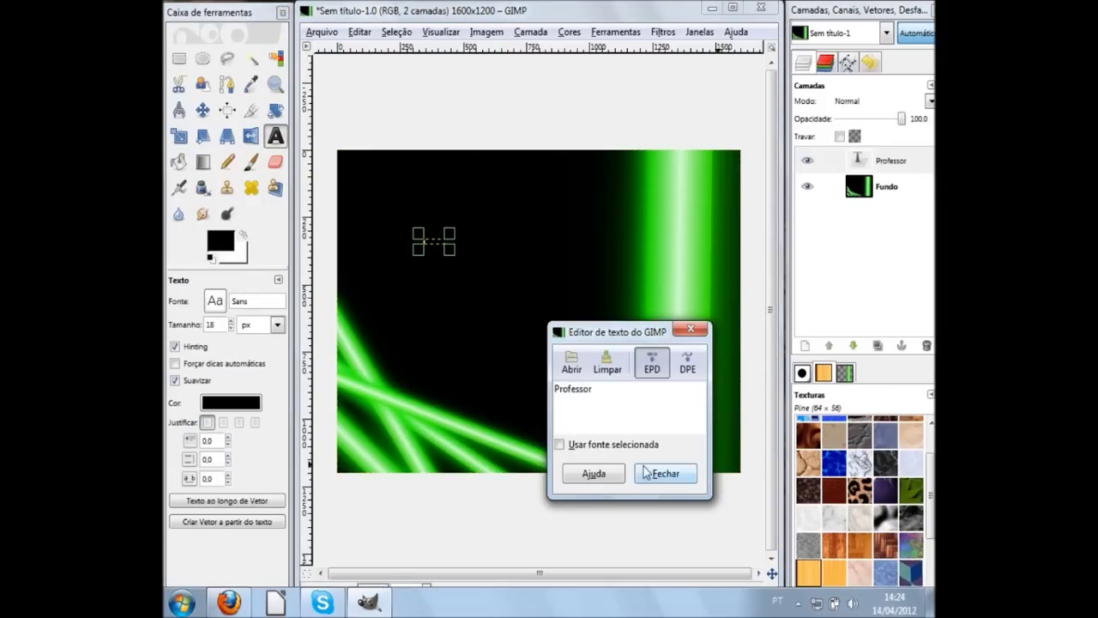
# Step: Set the foreground and the Professor text colour to green 79ff16
pyautogui.click(221, 243)
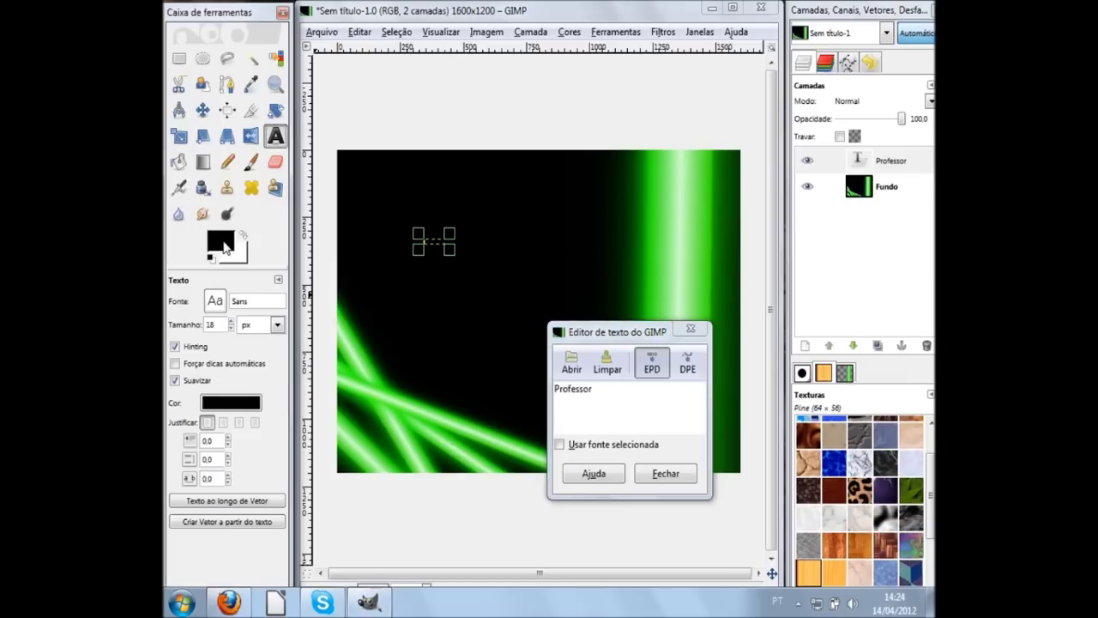
pyautogui.click(455, 334)
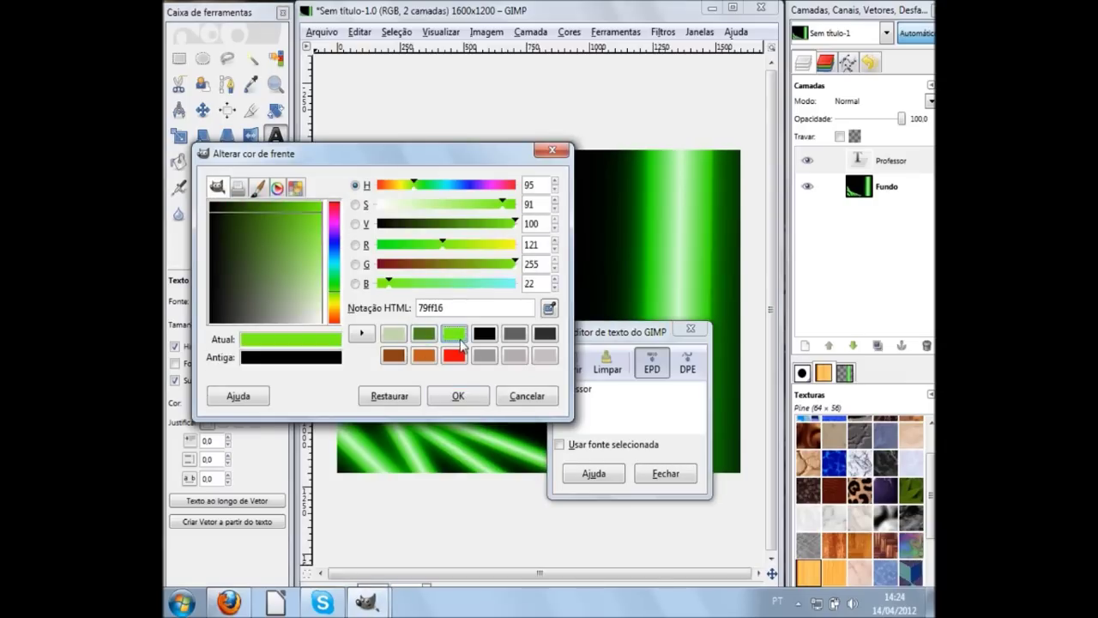
pyautogui.click(458, 395)
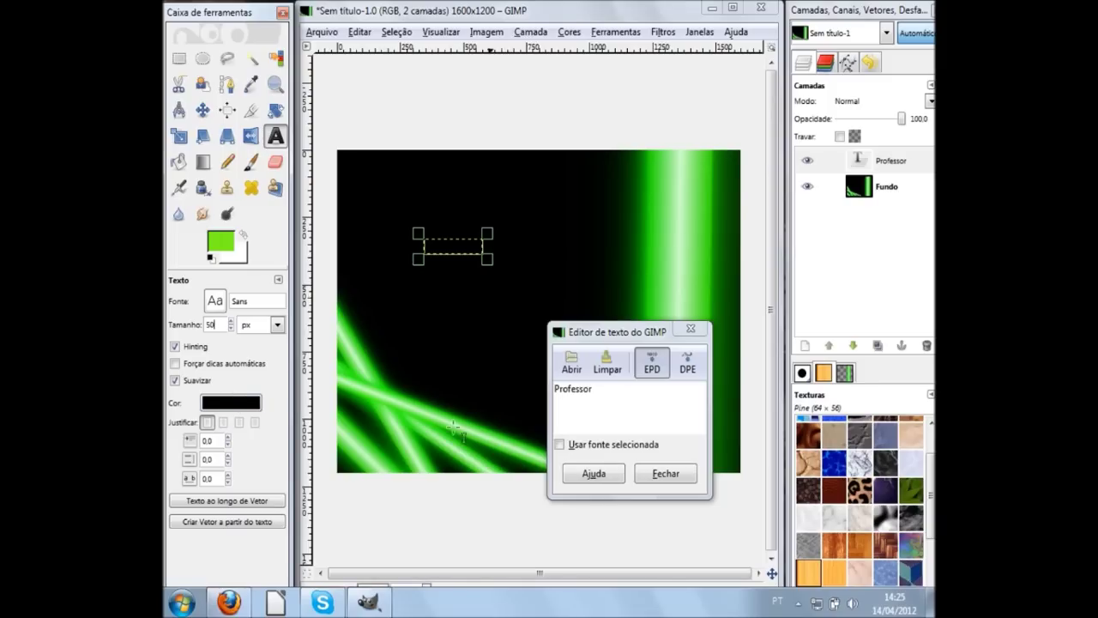
pyautogui.click(230, 402)
pyautogui.click(541, 374)
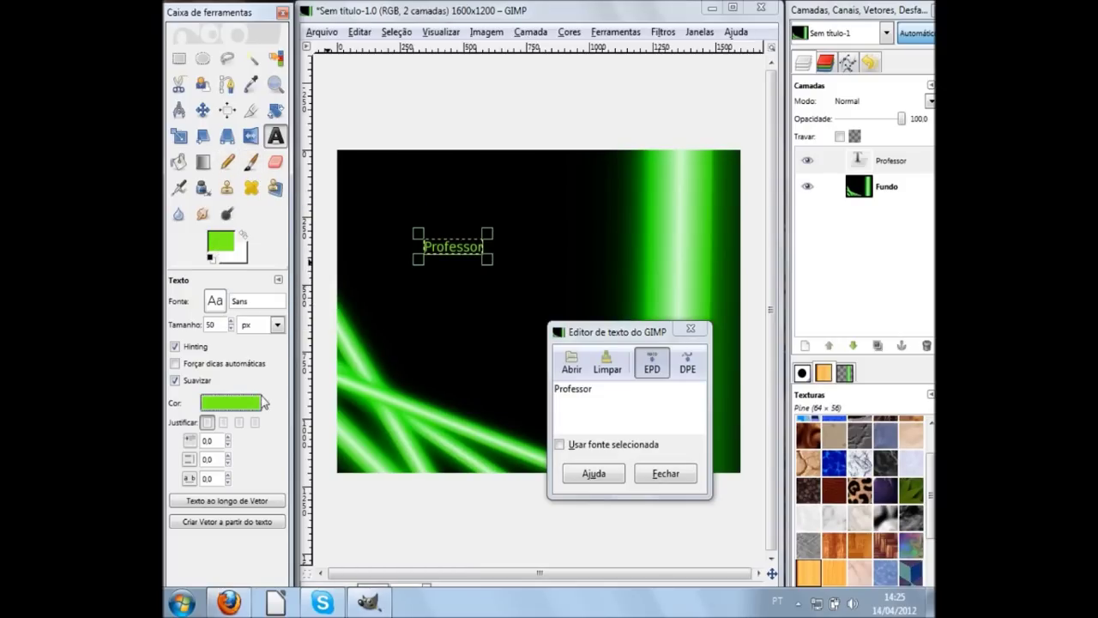
# Step: Set the text size to 60 and add the author's name as a second line
pyautogui.doubleClick(214, 324)
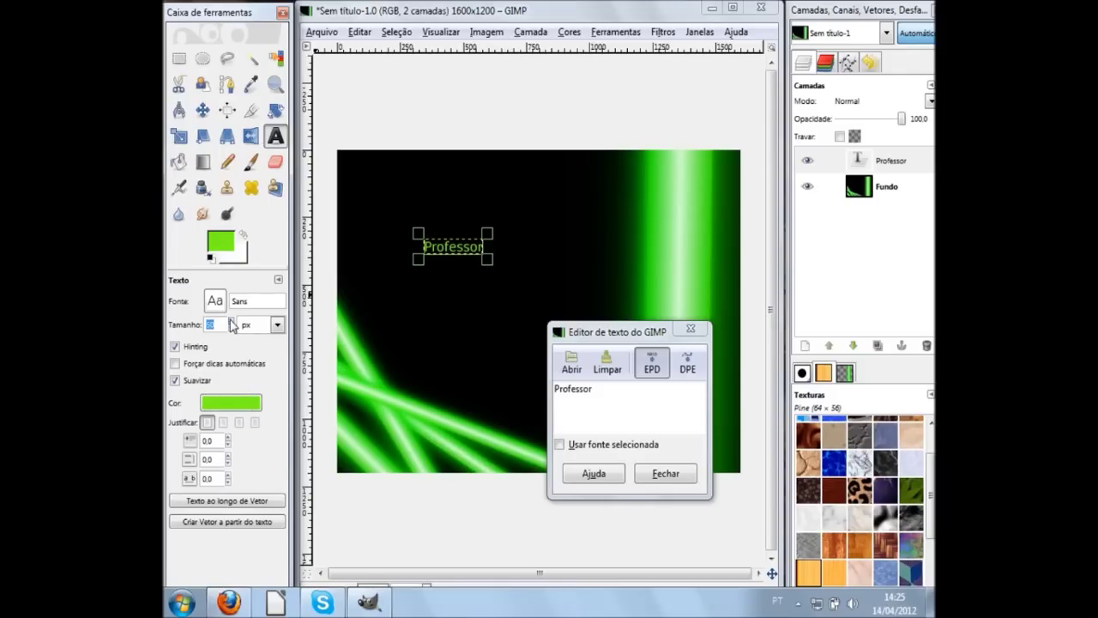
pyautogui.write('60')
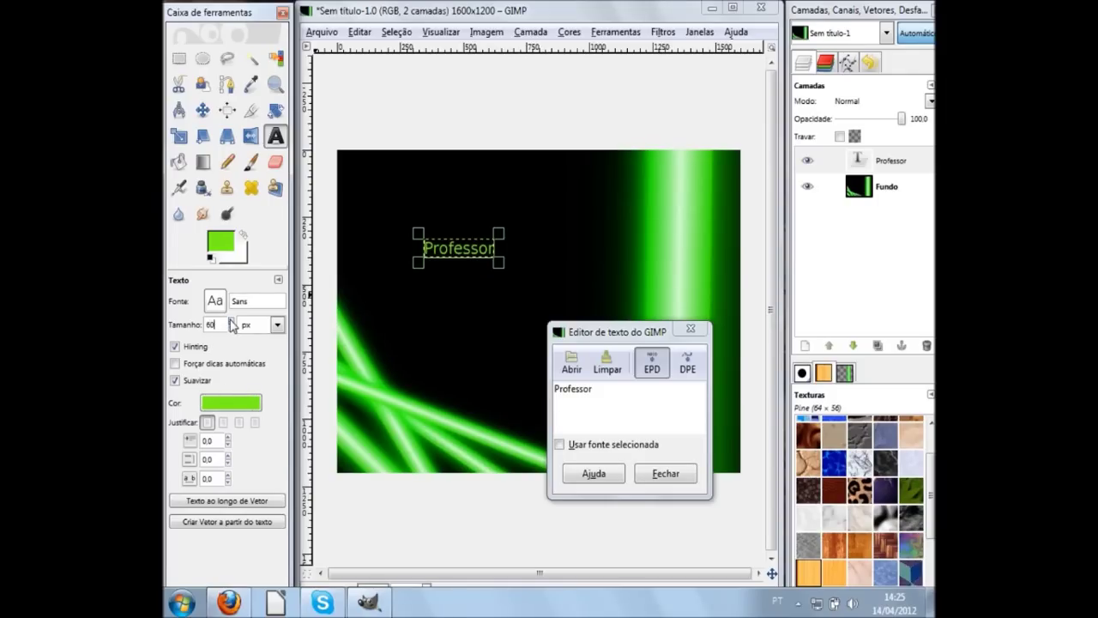
pyautogui.click(617, 411)
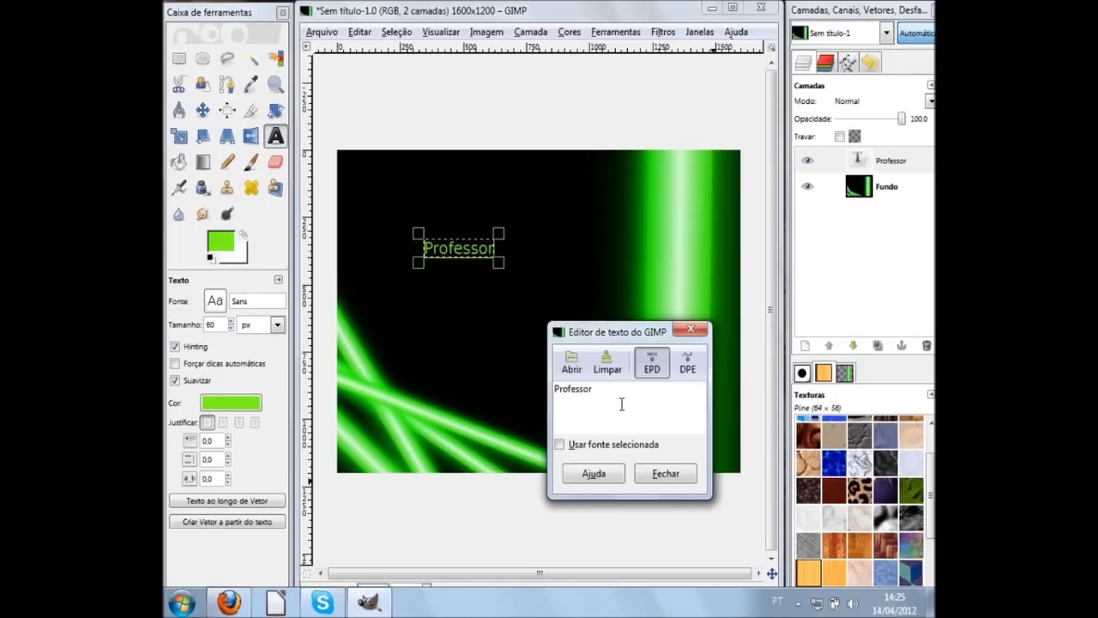
pyautogui.press('Return')
pyautogui.write('R')
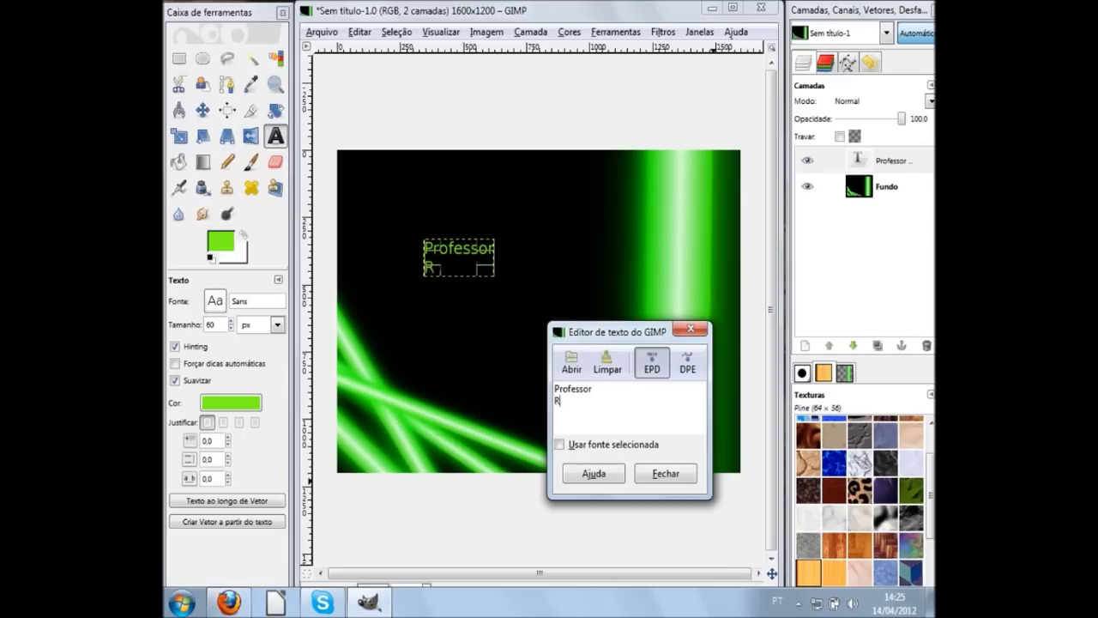
pyautogui.write('afaelguarapa')
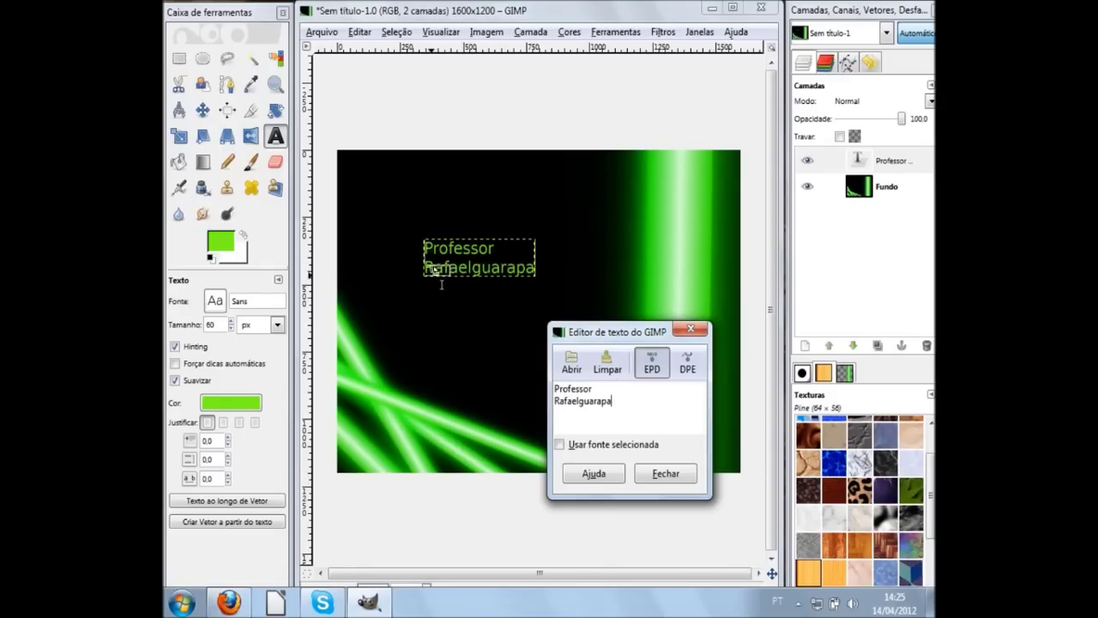
# Step: Widen the text box and centre-justify both lines
pyautogui.moveTo(426, 273); pyautogui.dragTo(391, 296)
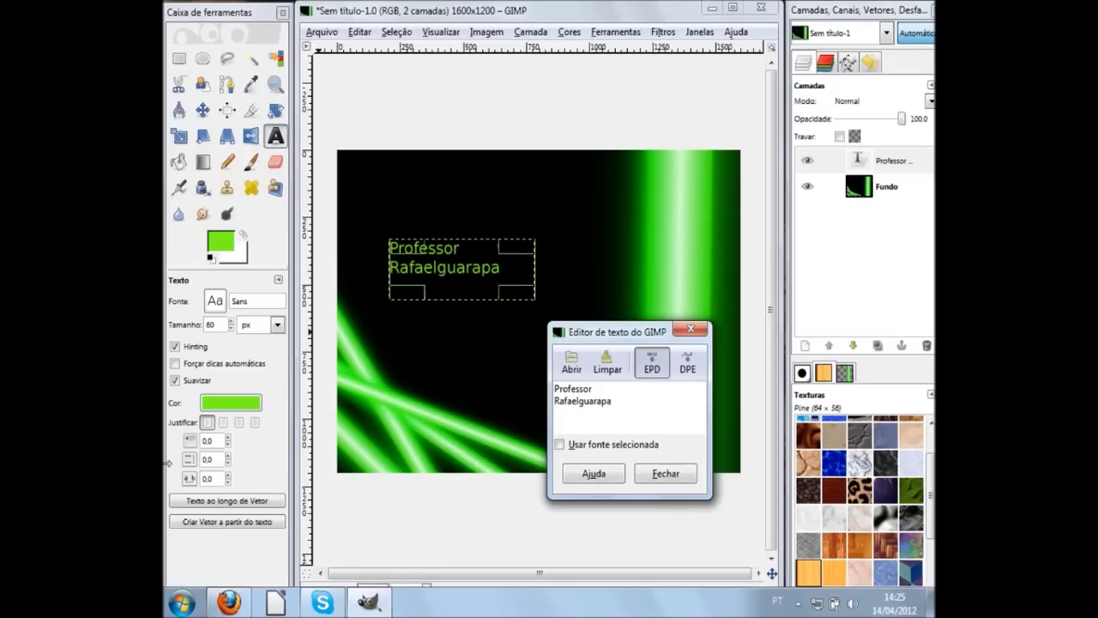
pyautogui.click(222, 432)
pyautogui.click(240, 431)
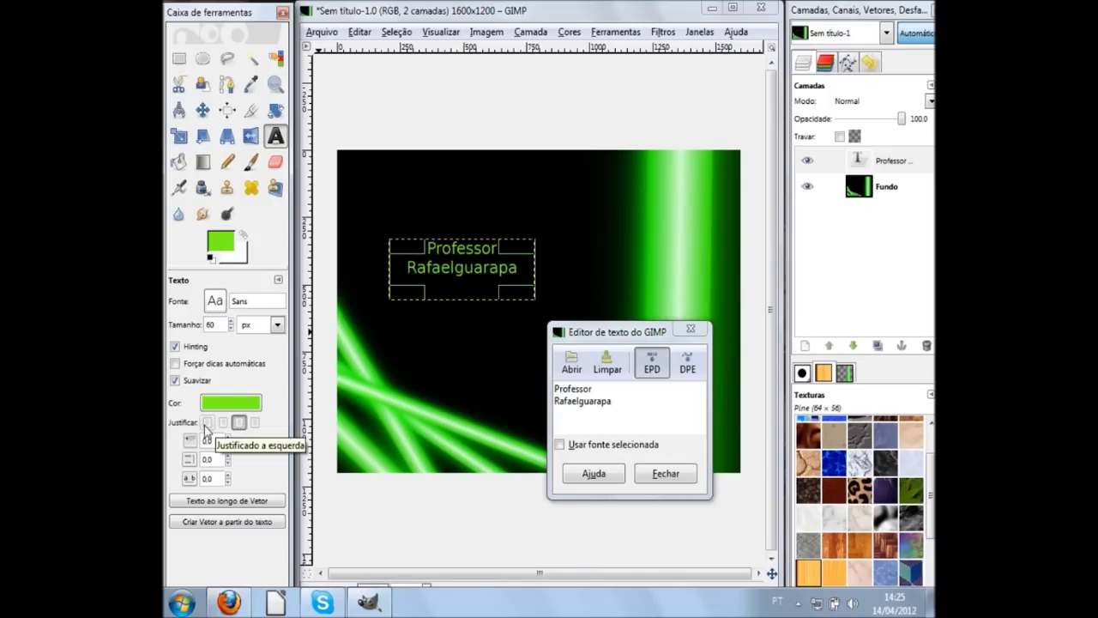
pyautogui.click(206, 427)
pyautogui.click(223, 423)
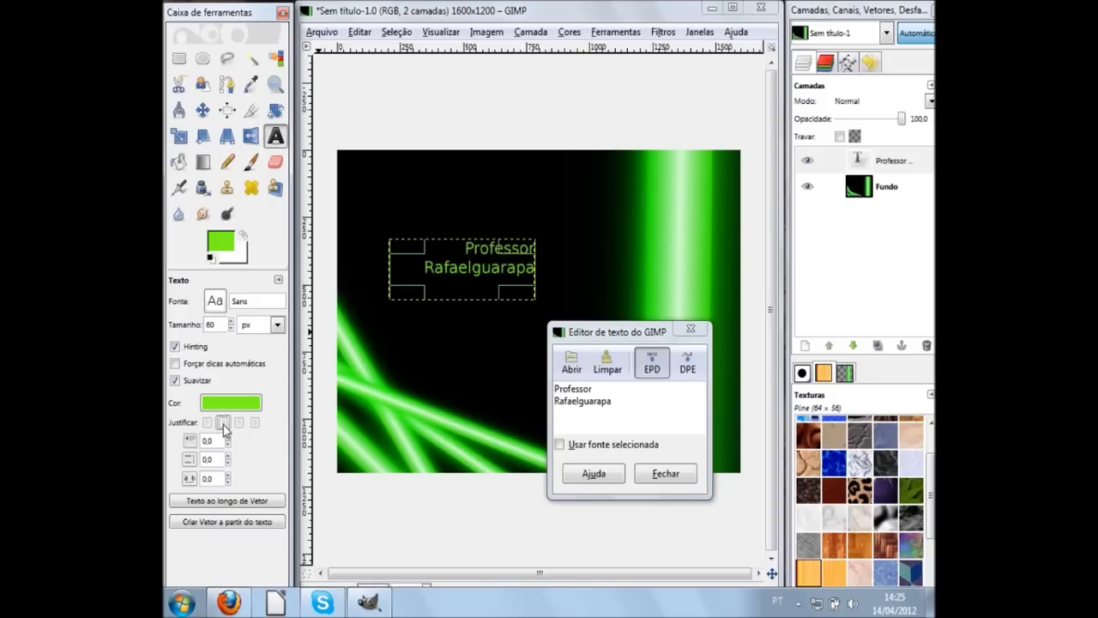
pyautogui.click(243, 426)
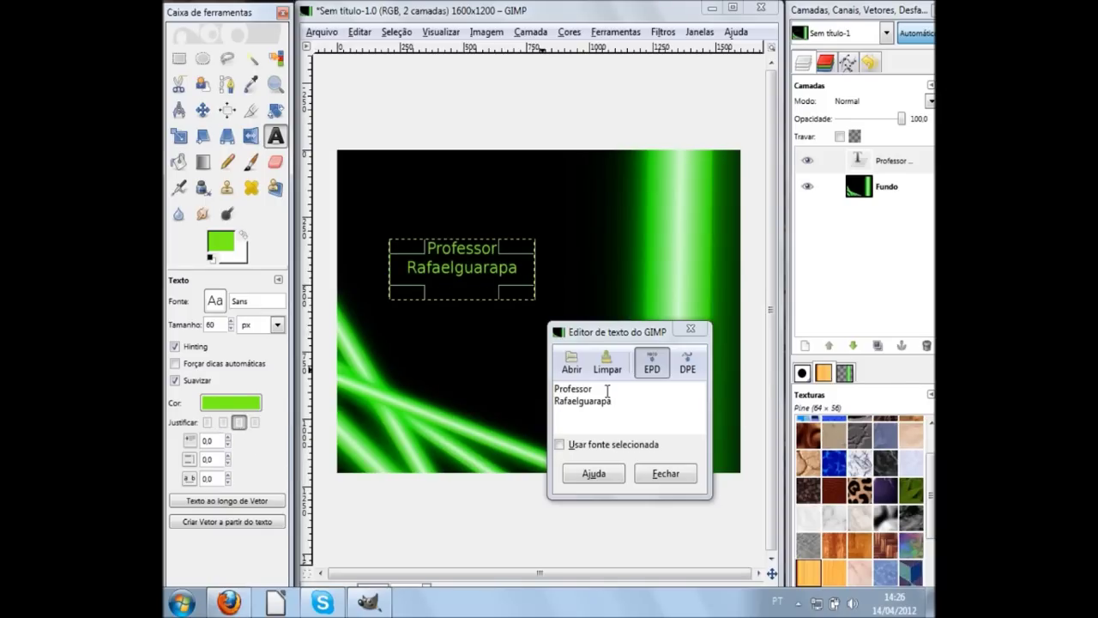
pyautogui.click(659, 477)
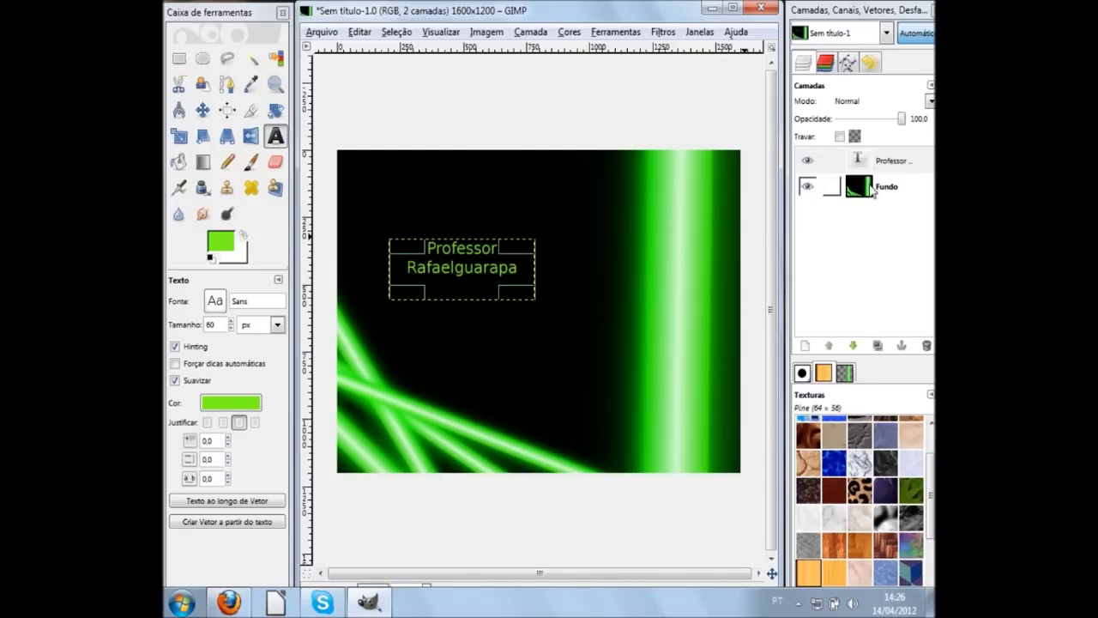
# Step: Make the Fundo background layer active with the Blend tool selected
pyautogui.click(869, 189)
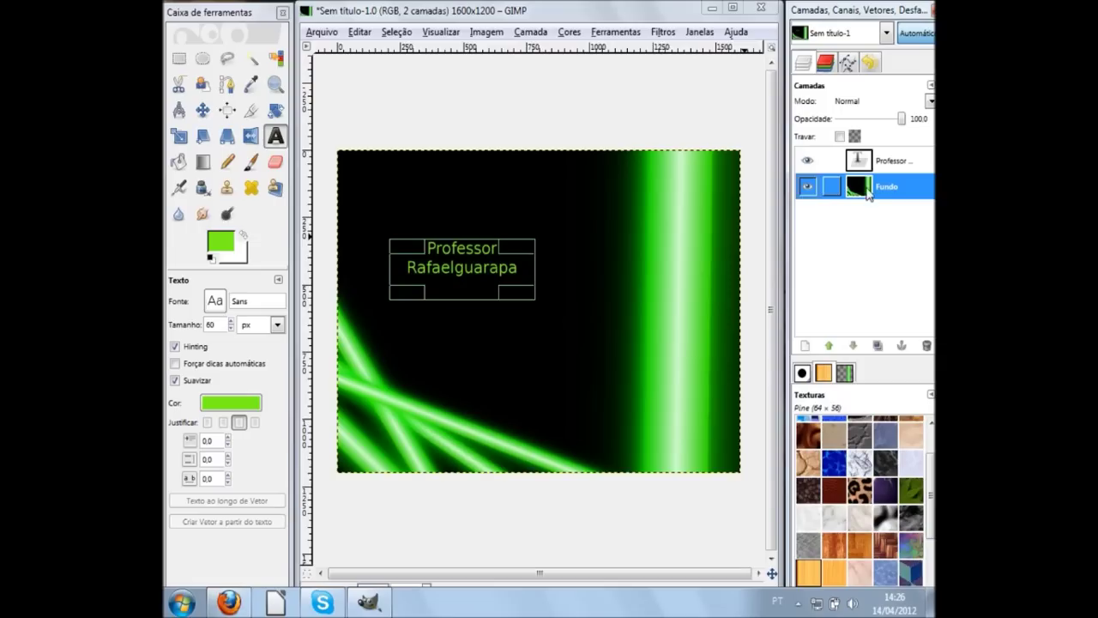
pyautogui.click(179, 58)
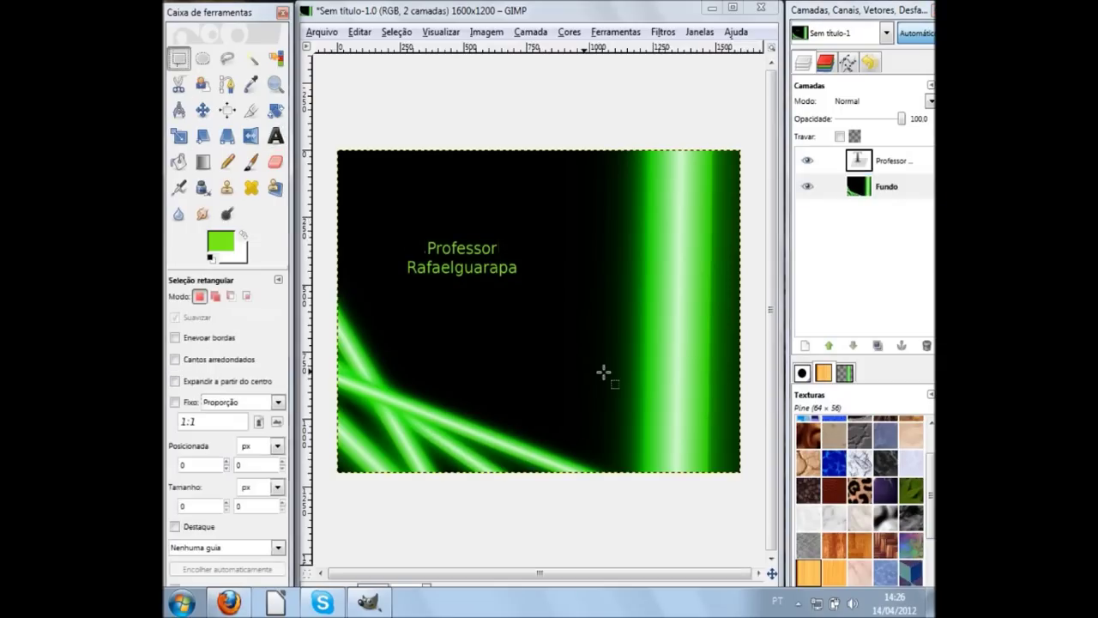
pyautogui.click(862, 196)
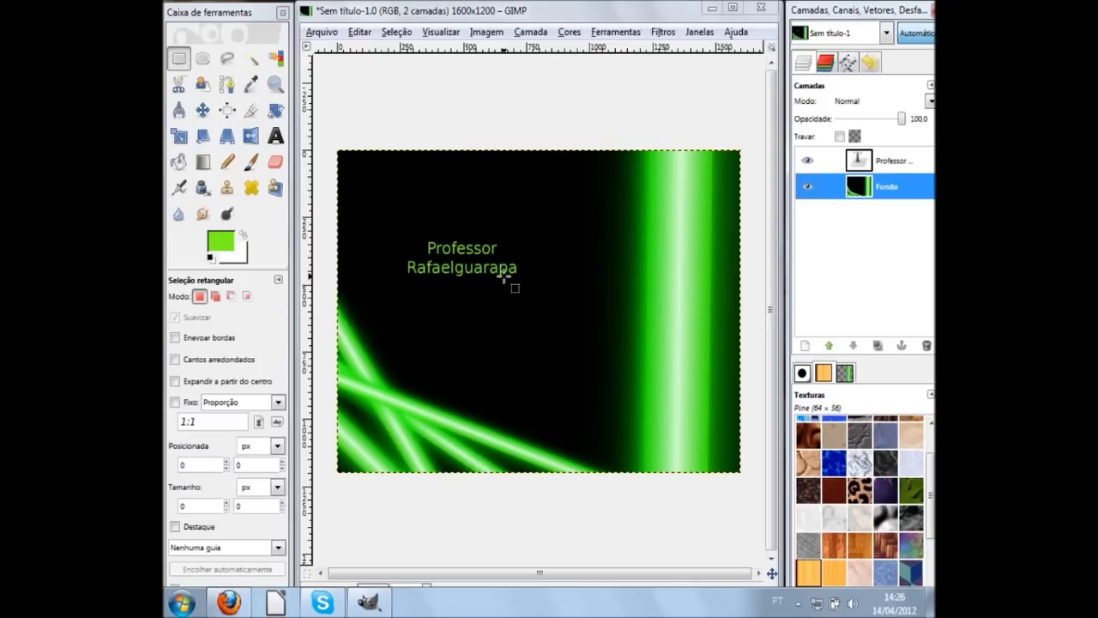
pyautogui.click(203, 161)
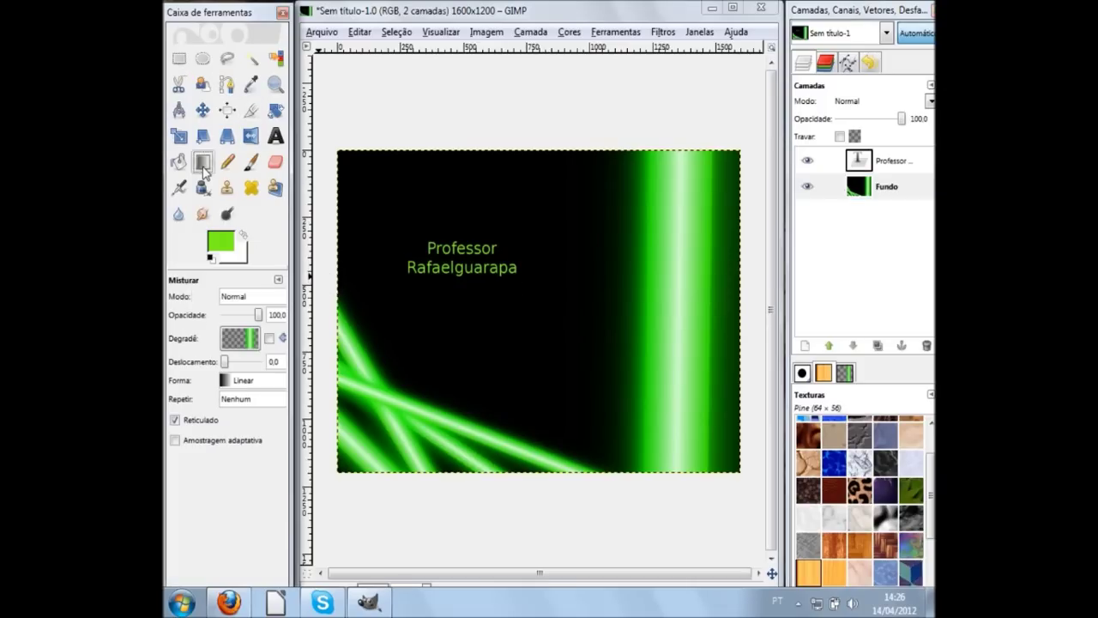
# Step: Choose the Flare Rays Radial 1 gradient from the gradient list
pyautogui.click(242, 338)
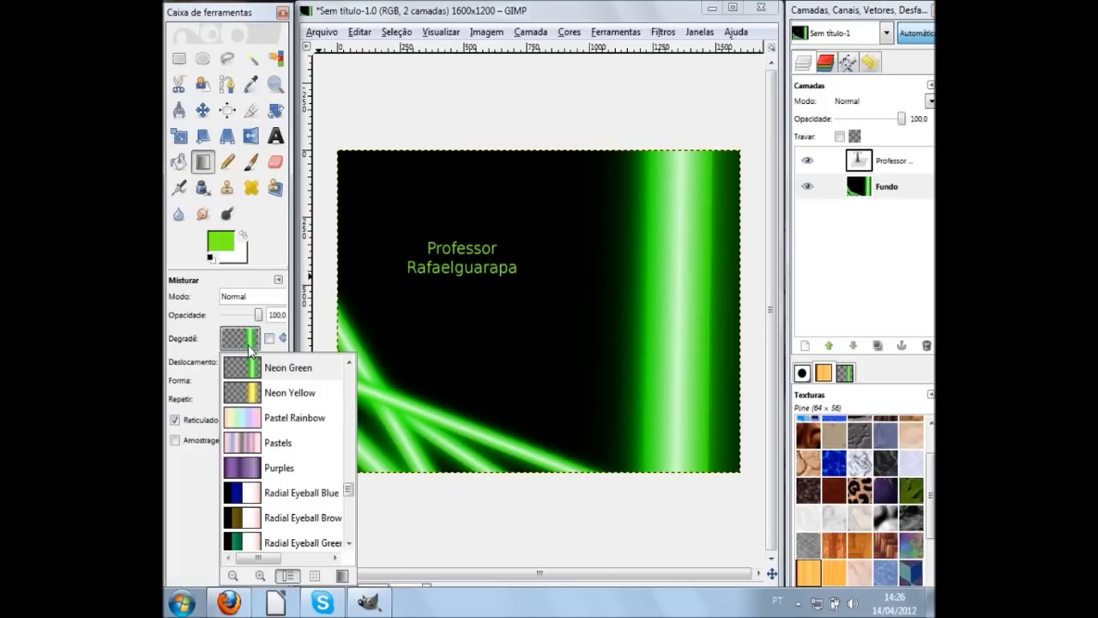
pyautogui.click(349, 363)
pyautogui.moveTo(350, 363); pyautogui.dragTo(350, 363)
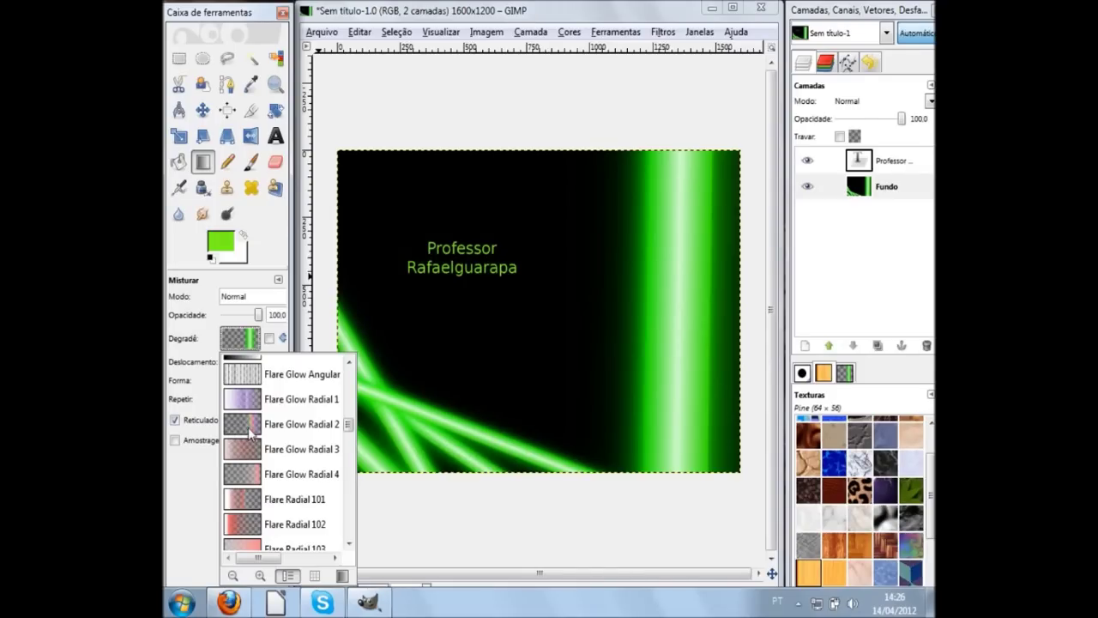
pyautogui.click(348, 364)
pyautogui.click(348, 363)
pyautogui.click(348, 363)
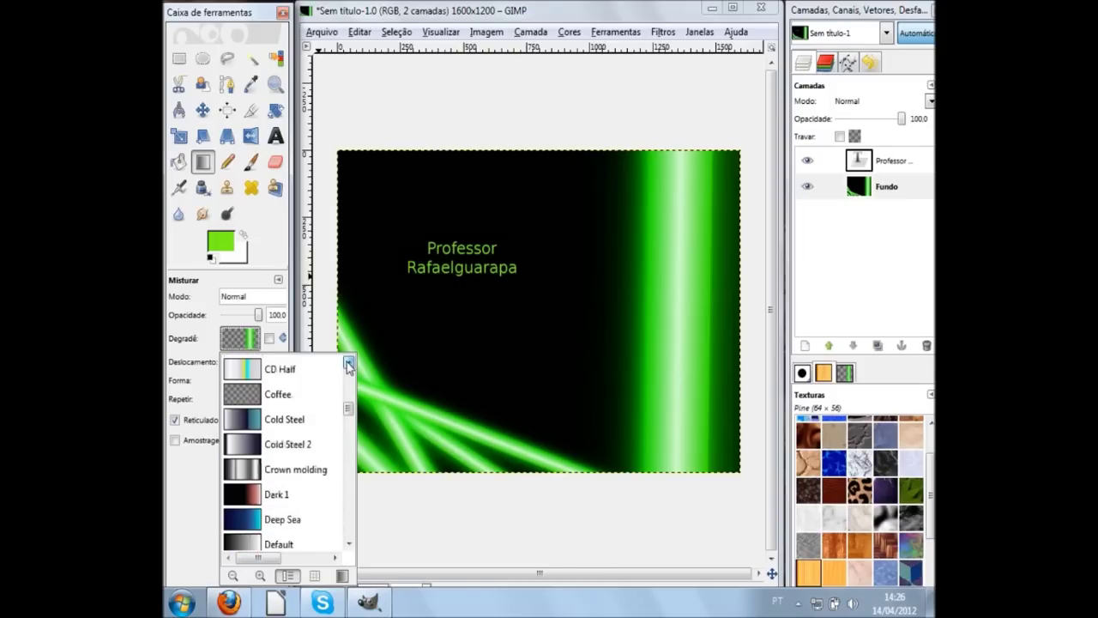
pyautogui.click(349, 364)
pyautogui.click(348, 545)
pyautogui.click(348, 545)
pyautogui.click(348, 545)
pyautogui.click(348, 545)
pyautogui.click(349, 546)
pyautogui.click(348, 546)
pyautogui.click(348, 546)
pyautogui.click(348, 545)
pyautogui.click(348, 546)
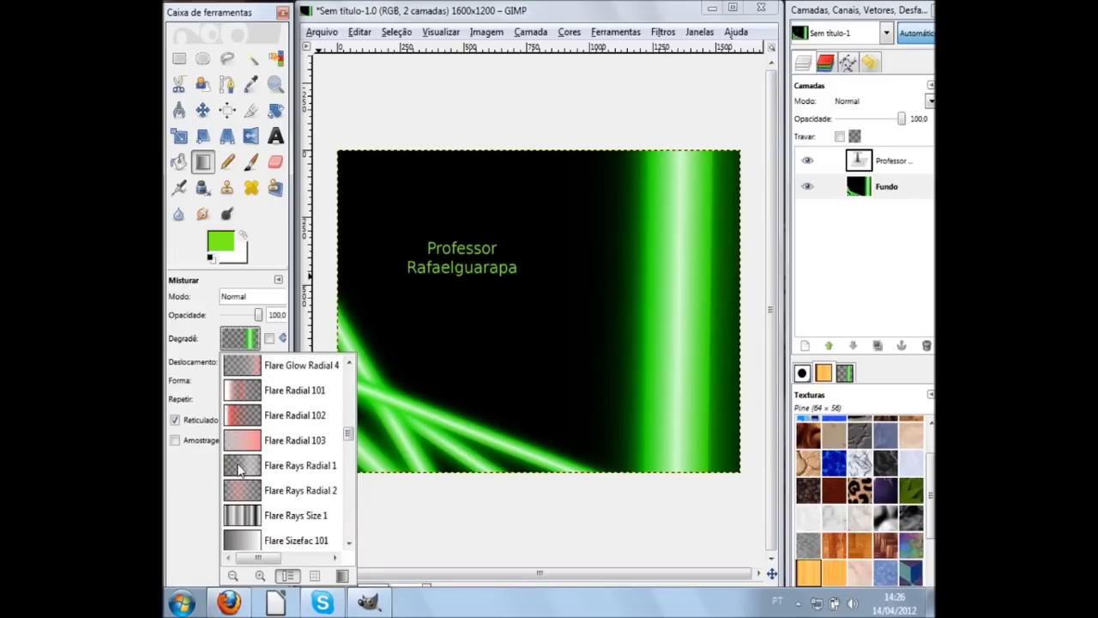
pyautogui.click(250, 469)
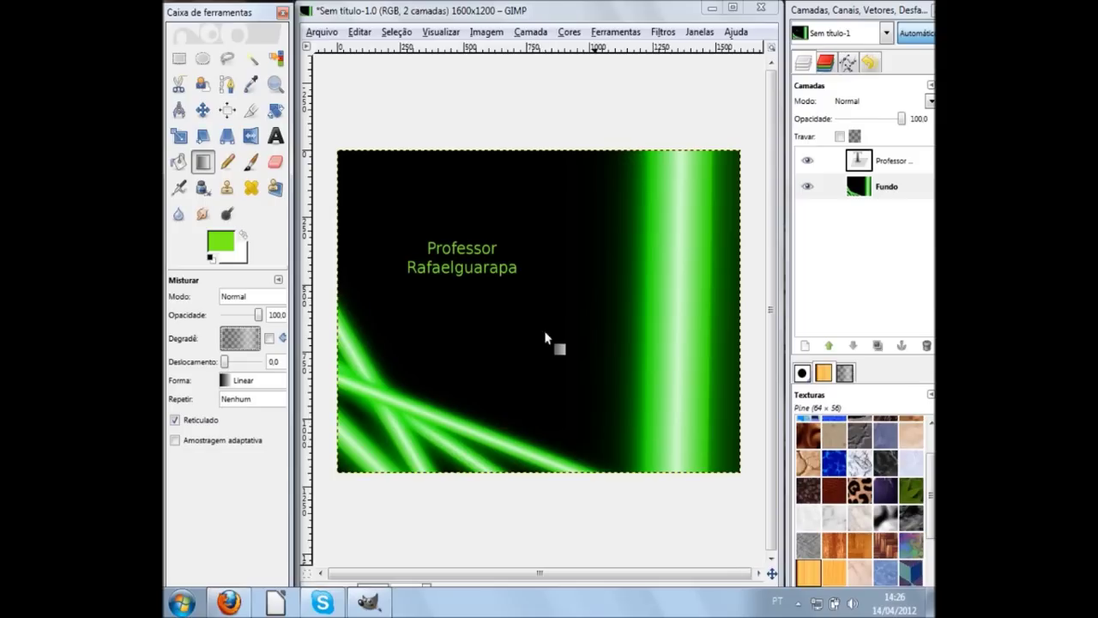
# Step: Try several flare gradients from mid-canvas toward the upper left, undoing each
pyautogui.moveTo(628, 421); pyautogui.dragTo(341, 160)
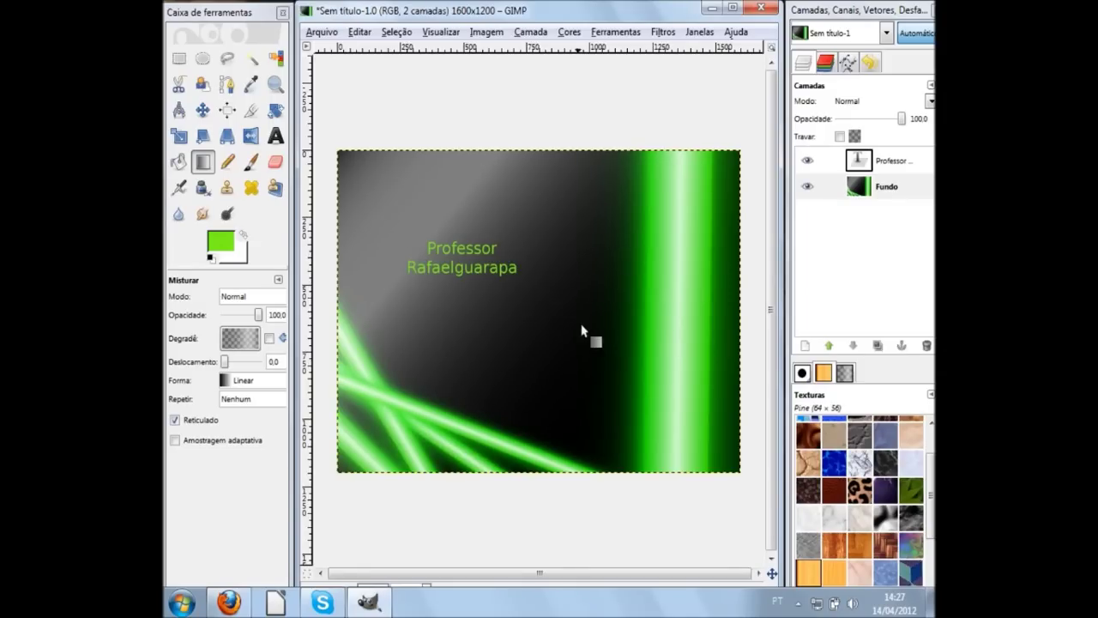
pyautogui.hotkey('ctrl', 'z')
pyautogui.moveTo(597, 352); pyautogui.dragTo(327, 145)
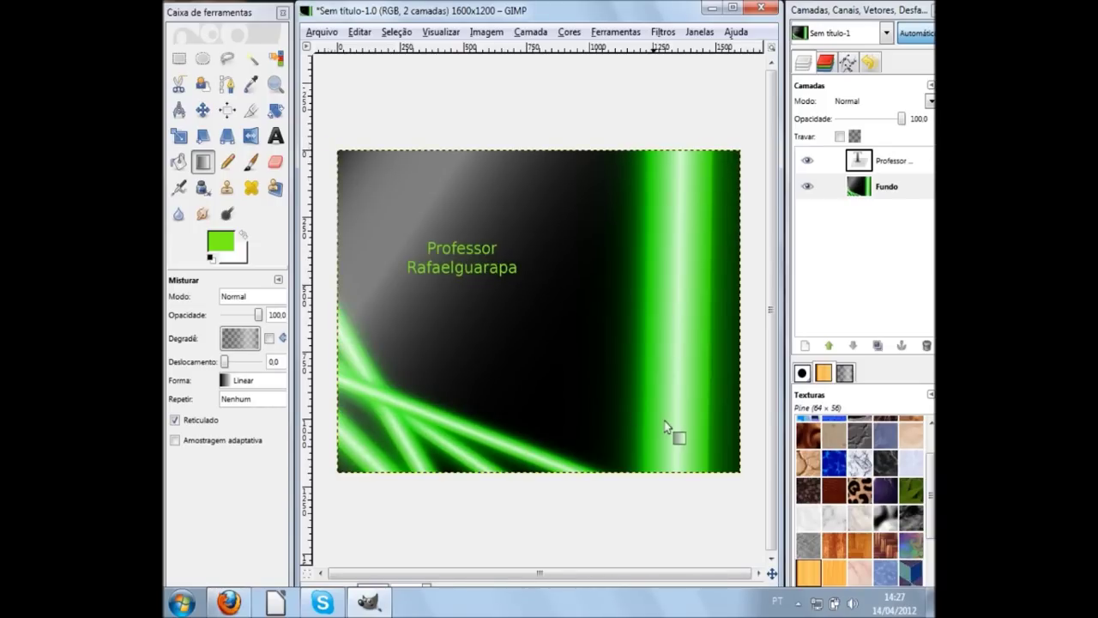
pyautogui.hotkey('ctrl', 'z')
pyautogui.moveTo(692, 439); pyautogui.dragTo(321, 141)
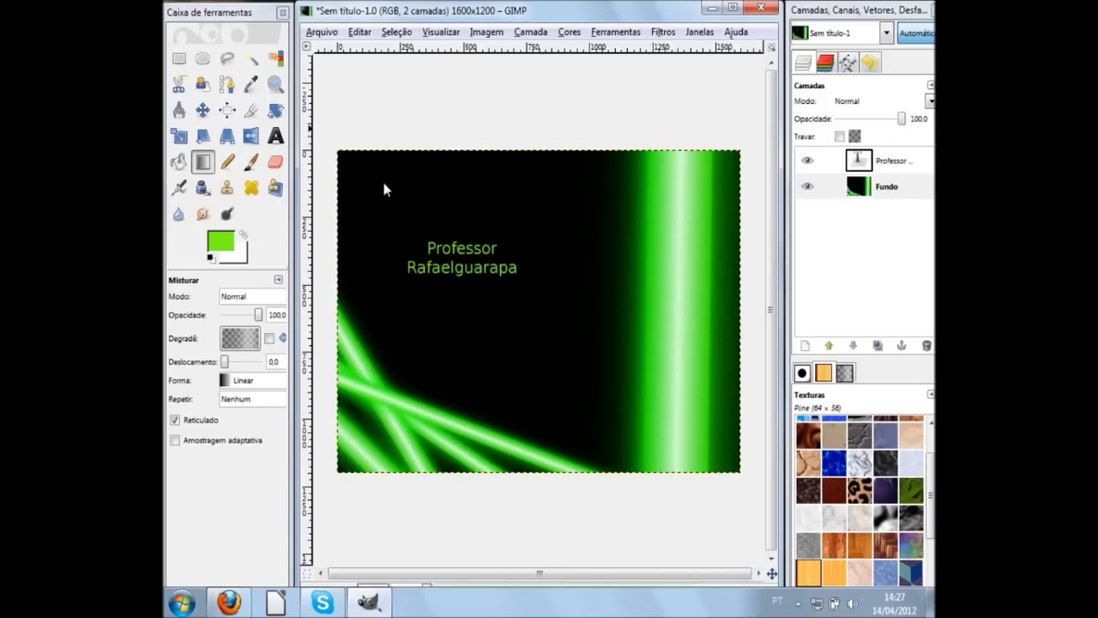
pyautogui.hotkey('ctrl', 'z')
pyautogui.moveTo(598, 414); pyautogui.dragTo(338, 151)
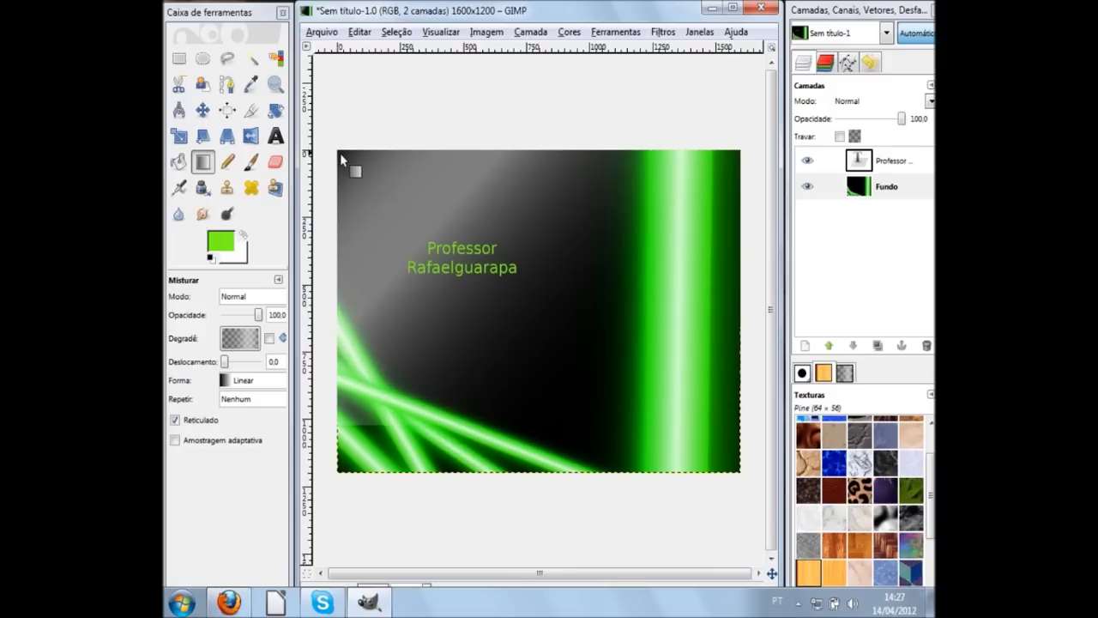
pyautogui.hotkey('ctrl', 'z')
pyautogui.moveTo(532, 340); pyautogui.dragTo(355, 155)
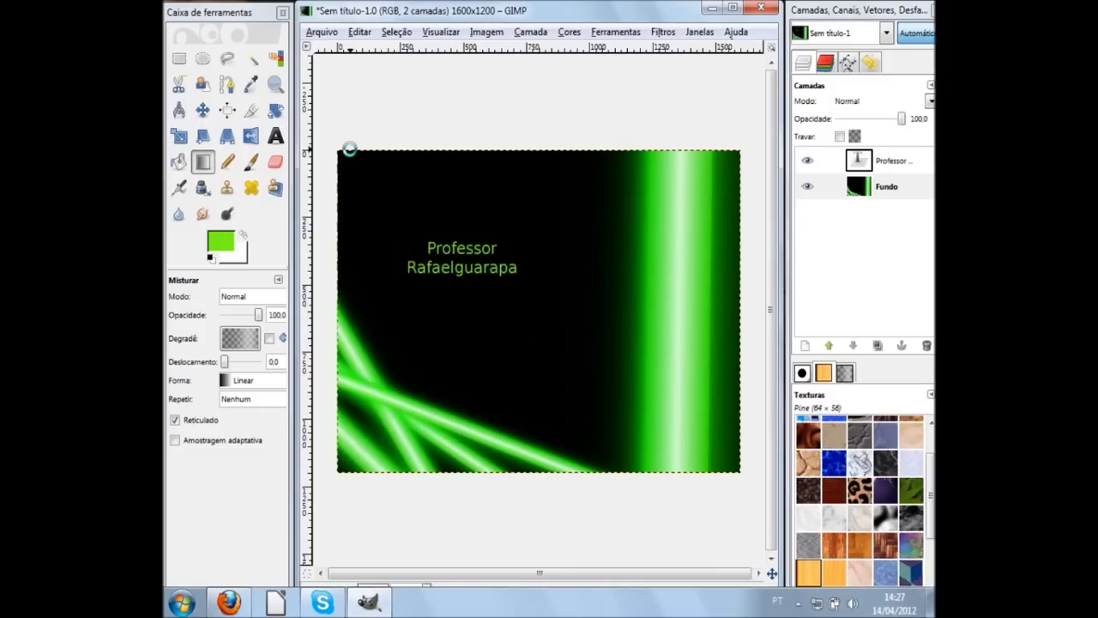
pyautogui.hotkey('ctrl', 'z')
# Step: Settle on a soft grey flare gradient drawn from the green bar toward the top-right
pyautogui.moveTo(615, 388); pyautogui.dragTo(304, 125)
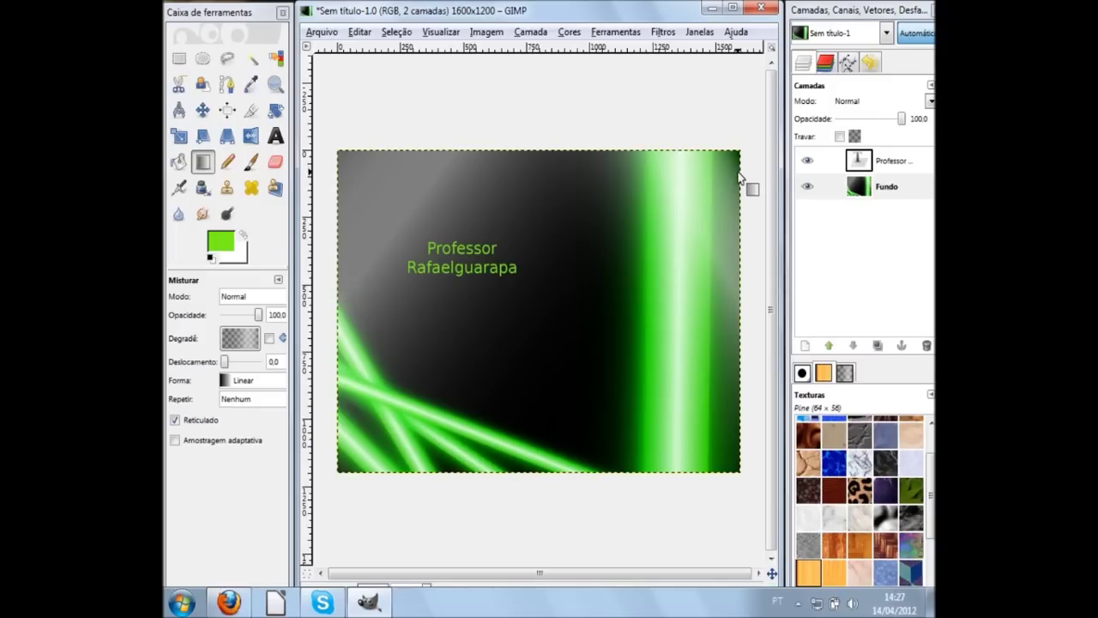
pyautogui.hotkey('ctrl', 'z')
pyautogui.moveTo(608, 257); pyautogui.dragTo(718, 254)
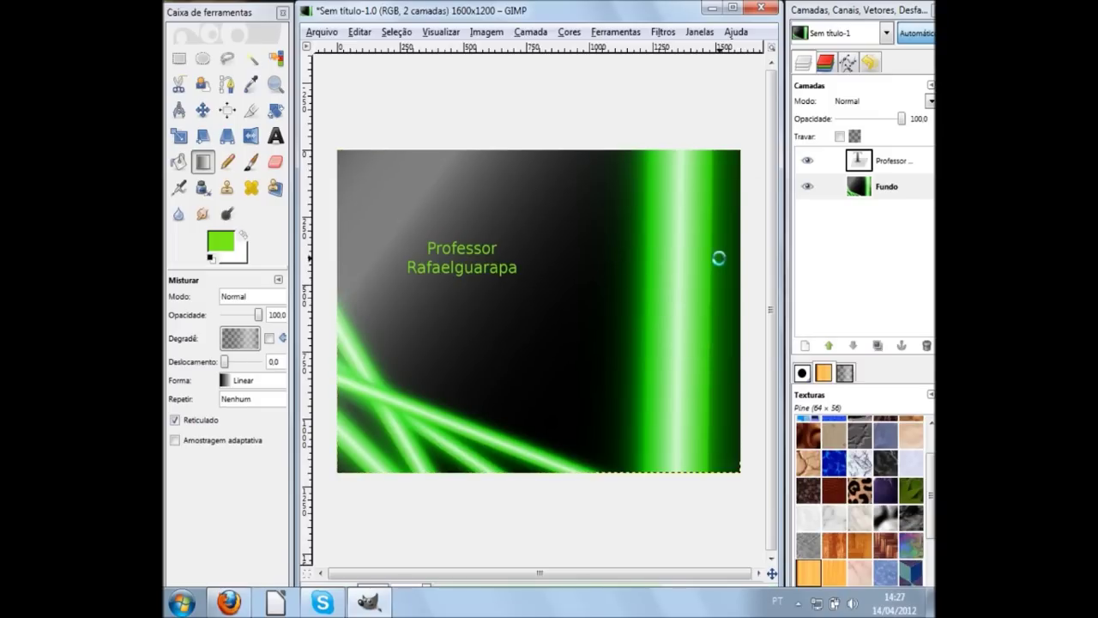
pyautogui.hotkey('ctrl', 'z')
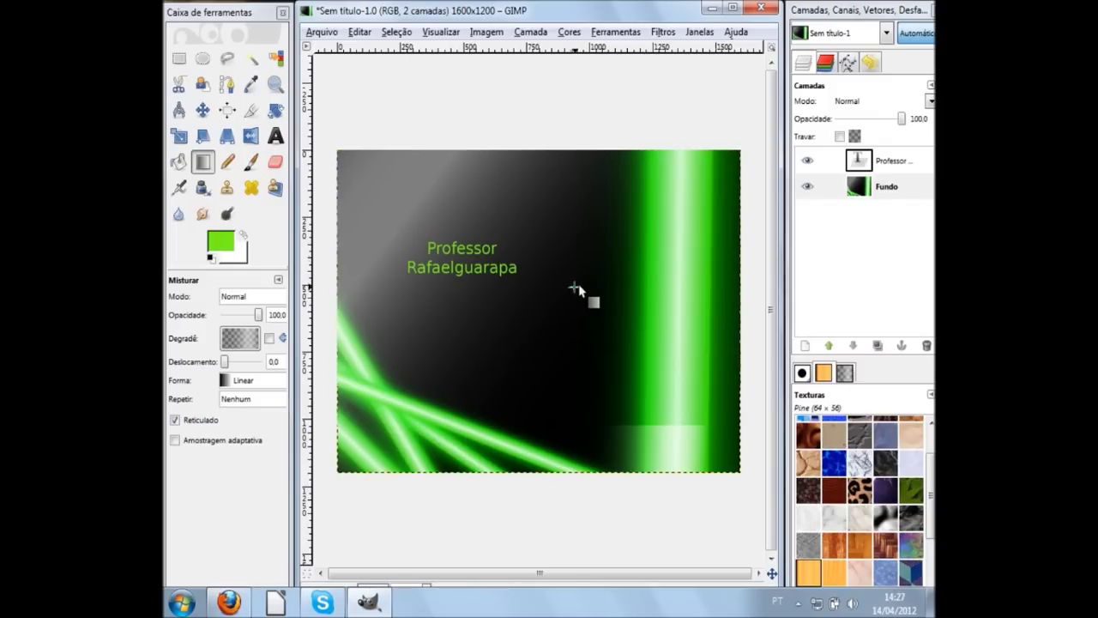
pyautogui.moveTo(573, 286); pyautogui.dragTo(753, 114)
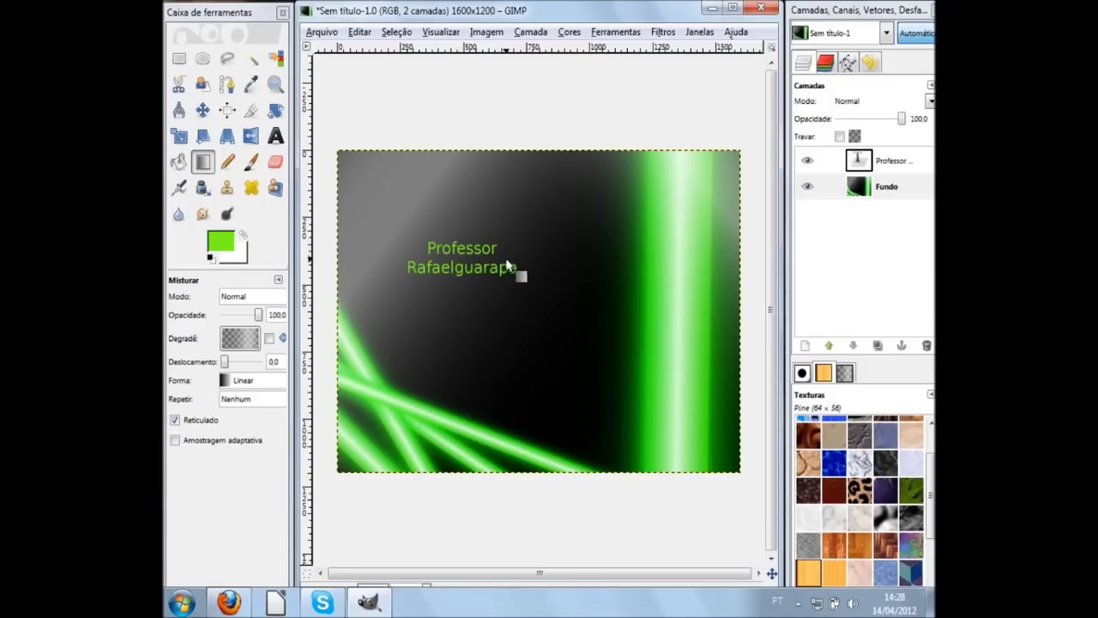
# Step: Select the Professor text layer and place the caret inside its text for editing
pyautogui.click(862, 161)
pyautogui.doubleClick(861, 162)
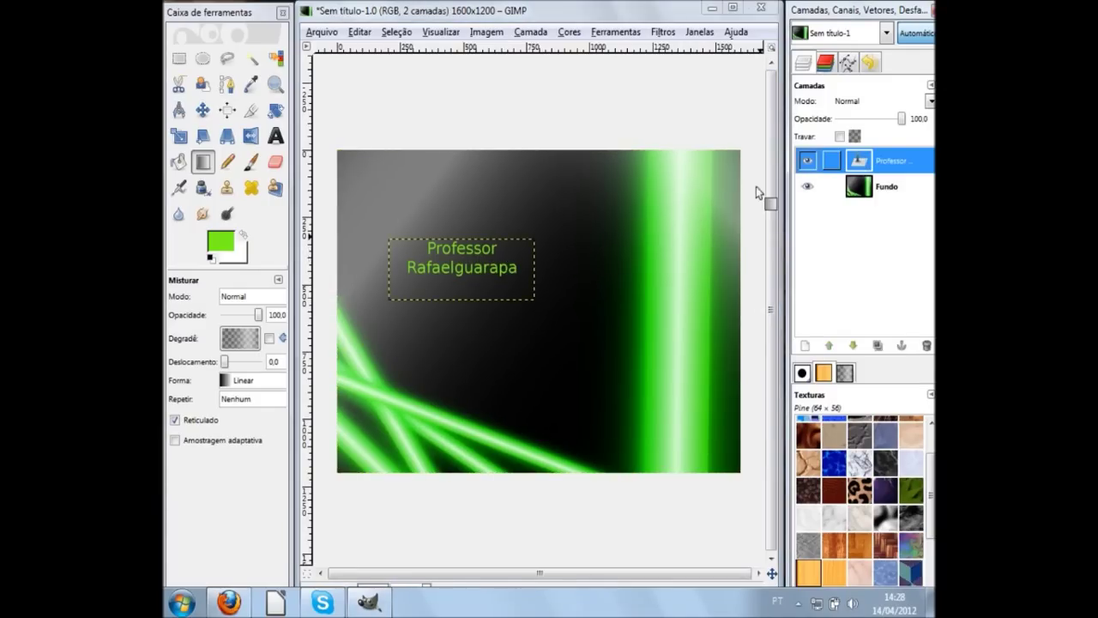
pyautogui.click(428, 252)
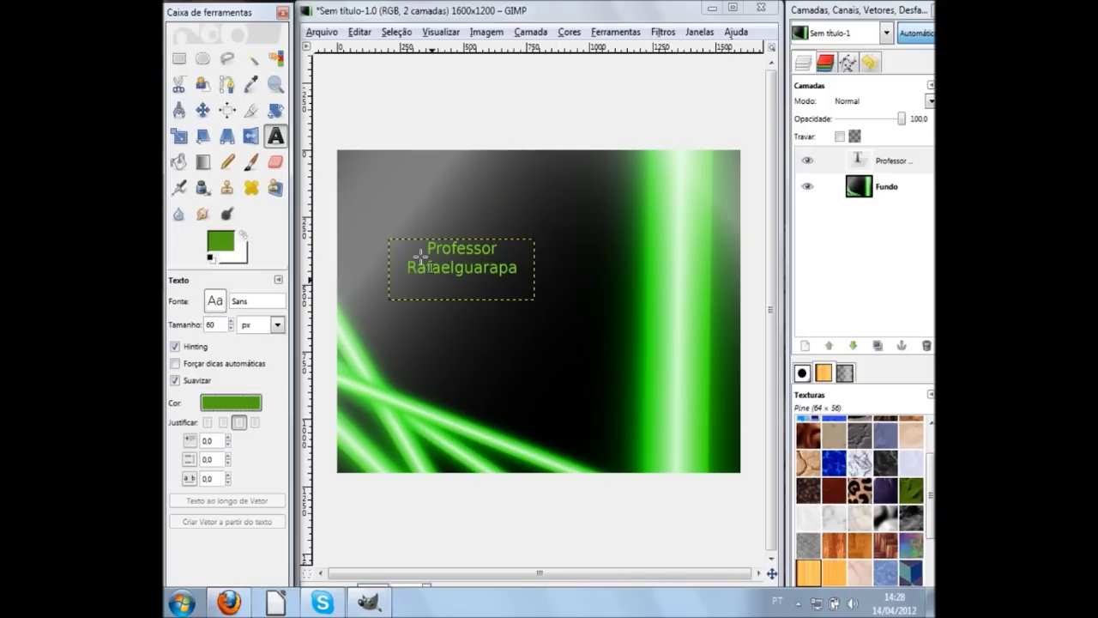
pyautogui.click(458, 271)
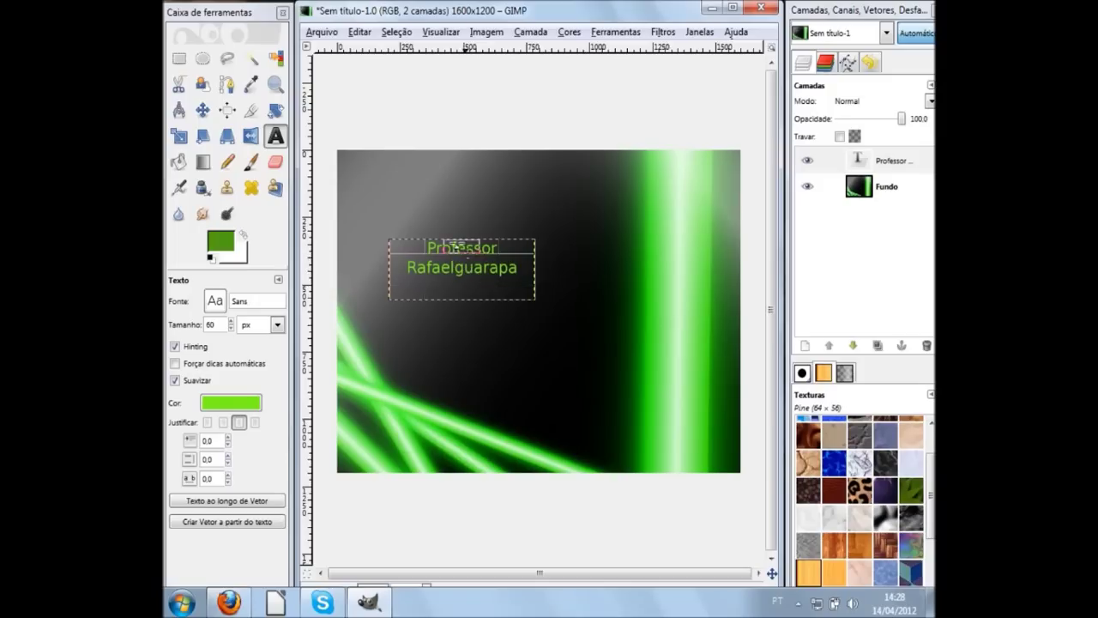
pyautogui.click(454, 272)
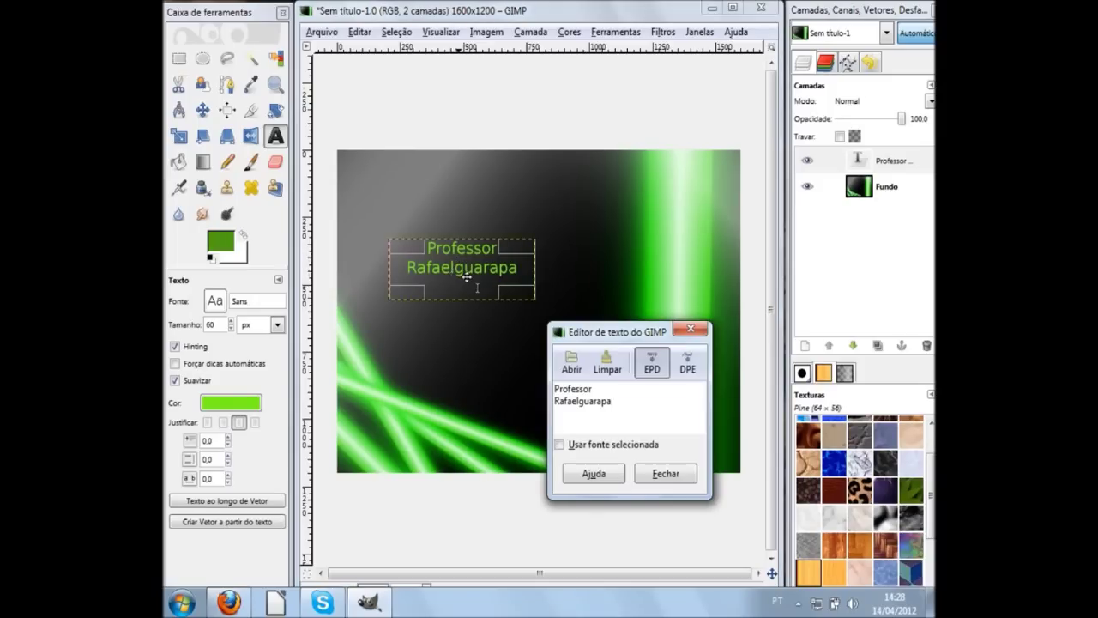
# Step: Try out several darker and lighter green shades for the text colour
pyautogui.click(247, 403)
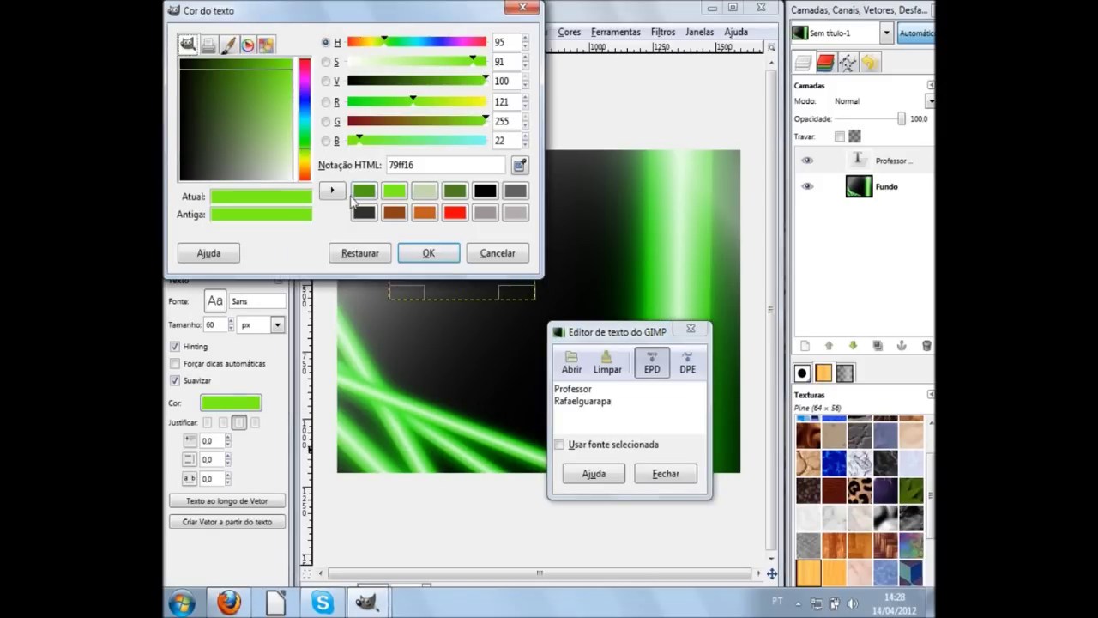
pyautogui.click(369, 209)
pyautogui.click(363, 191)
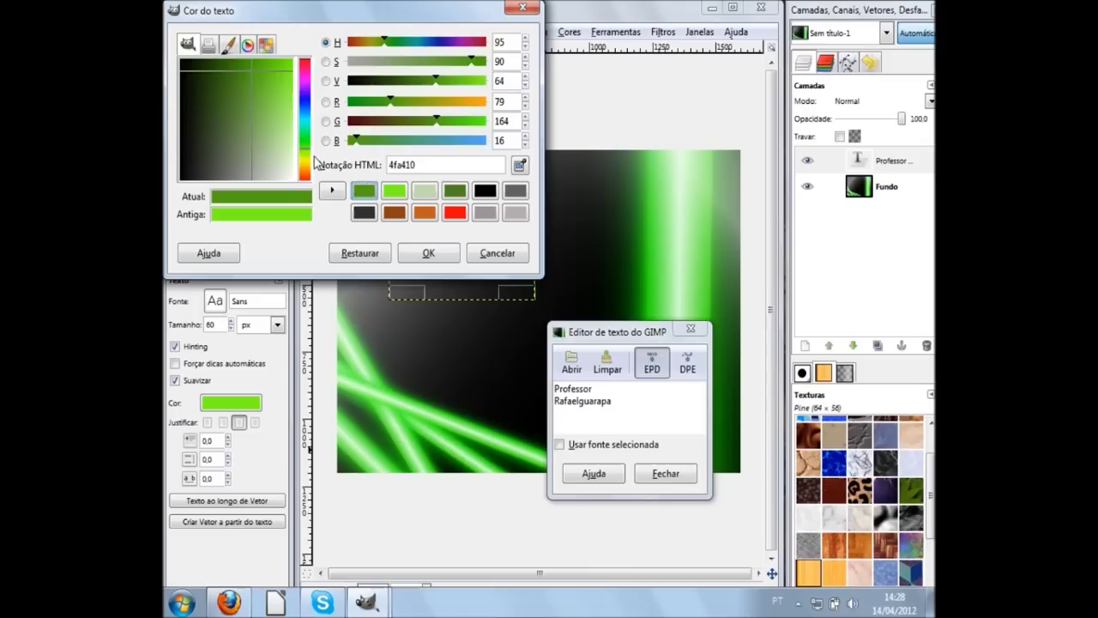
pyautogui.click(428, 253)
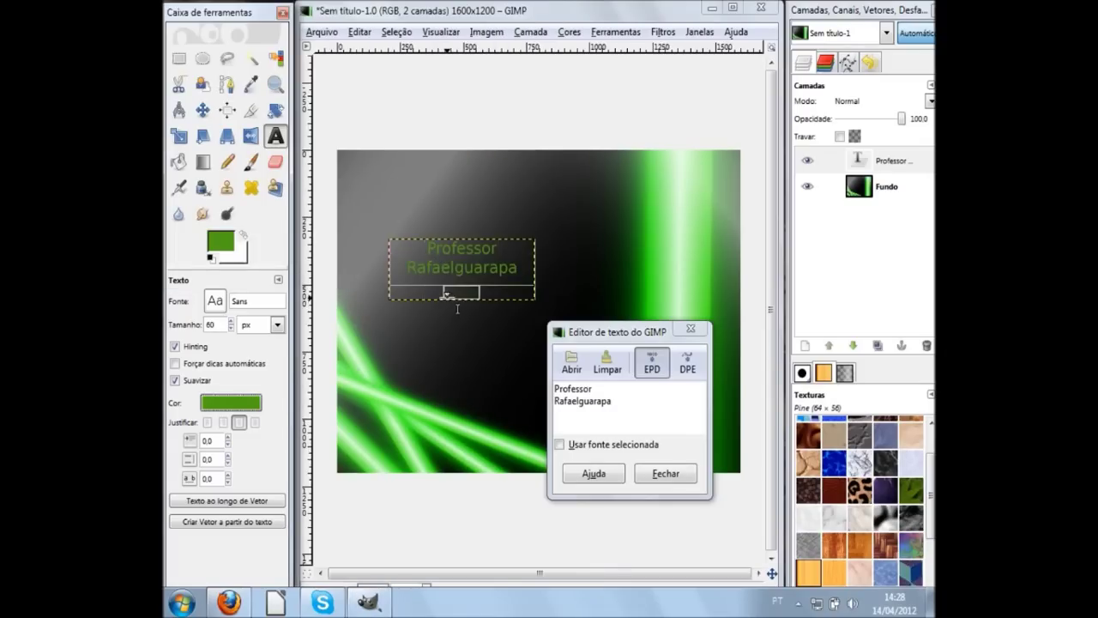
pyautogui.click(258, 402)
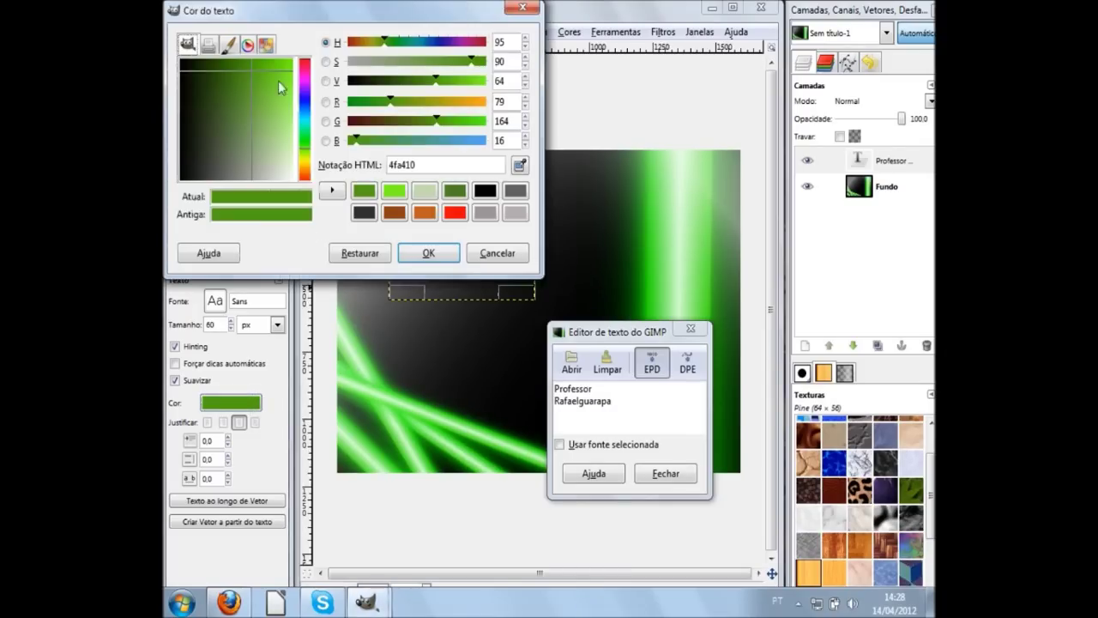
pyautogui.moveTo(248, 83); pyautogui.dragTo(266, 82)
pyautogui.click(428, 253)
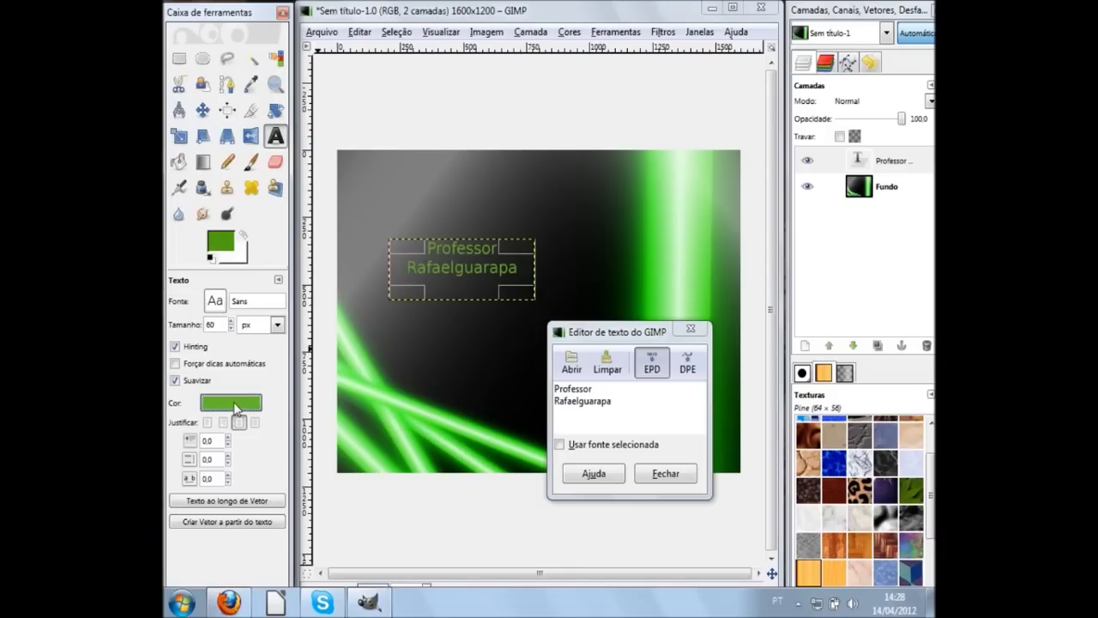
pyautogui.click(230, 403)
pyautogui.click(278, 79)
pyautogui.click(426, 252)
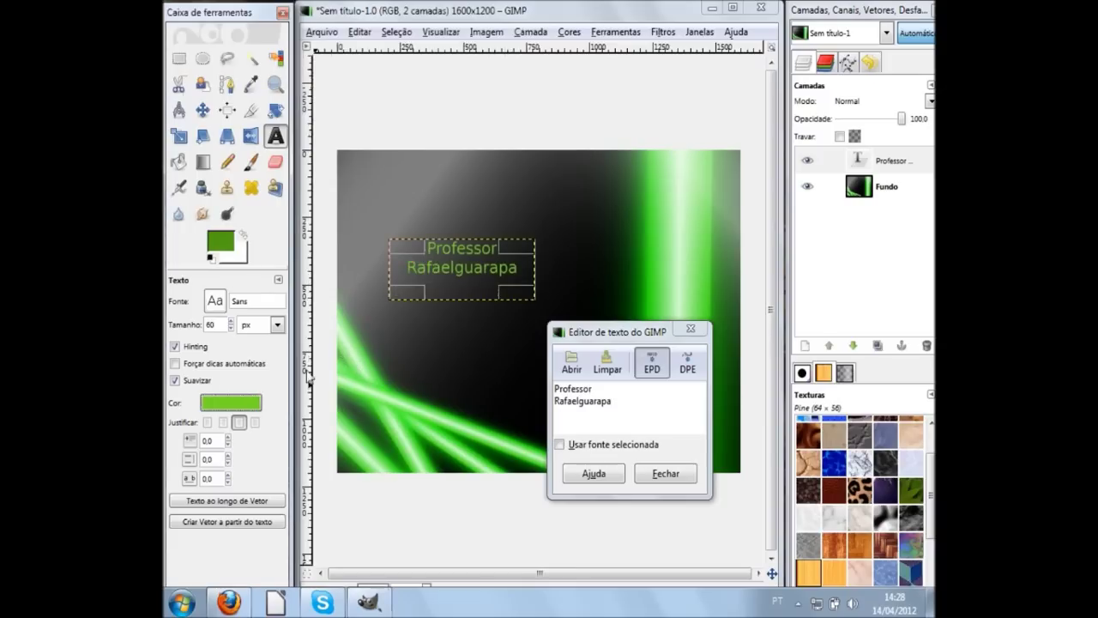
# Step: Set the text size to 65 px
pyautogui.doubleClick(221, 324)
pyautogui.write('70')
pyautogui.press('Return')
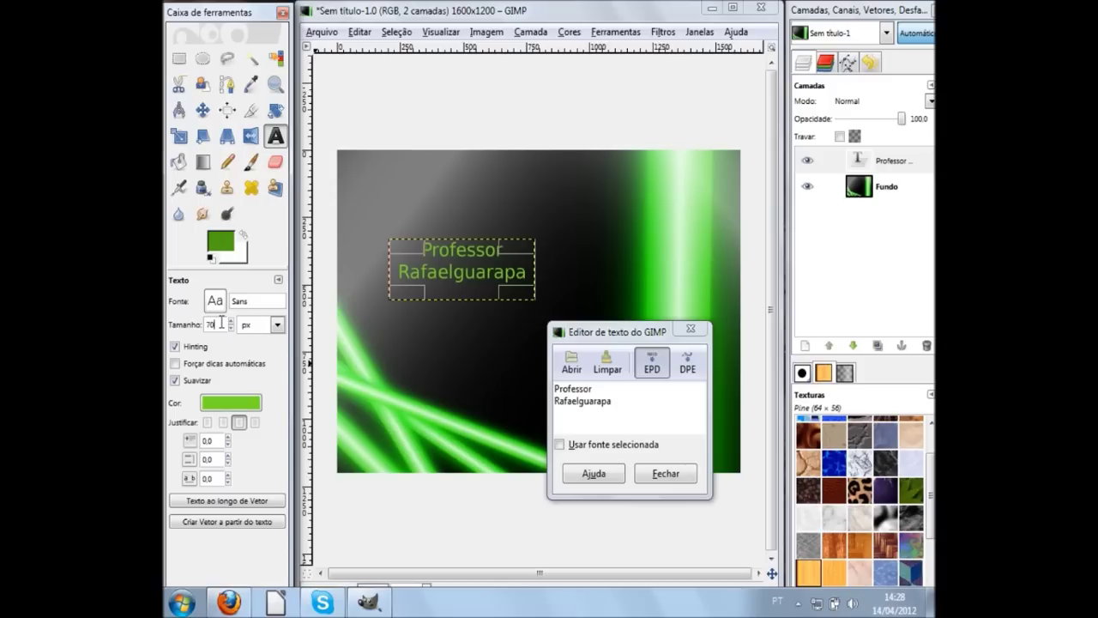
pyautogui.write('65')
pyautogui.press('Return')
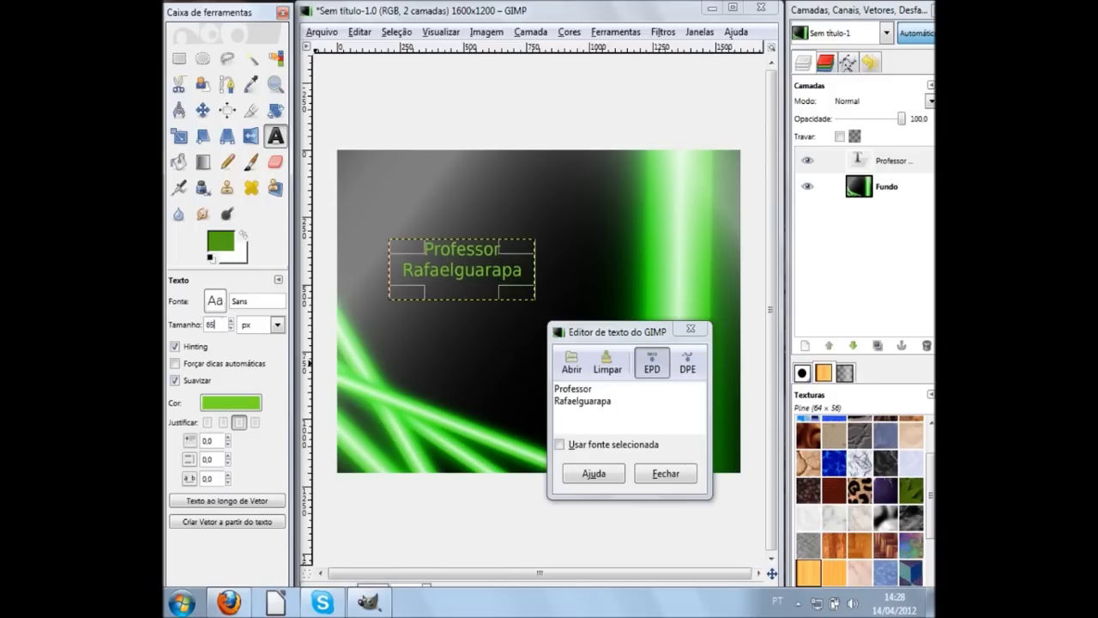
# Step: Centre-justify the text lines after testing fill and right alignment and other greens
pyautogui.click(234, 406)
pyautogui.moveTo(273, 107); pyautogui.dragTo(243, 73)
pyautogui.click(429, 250)
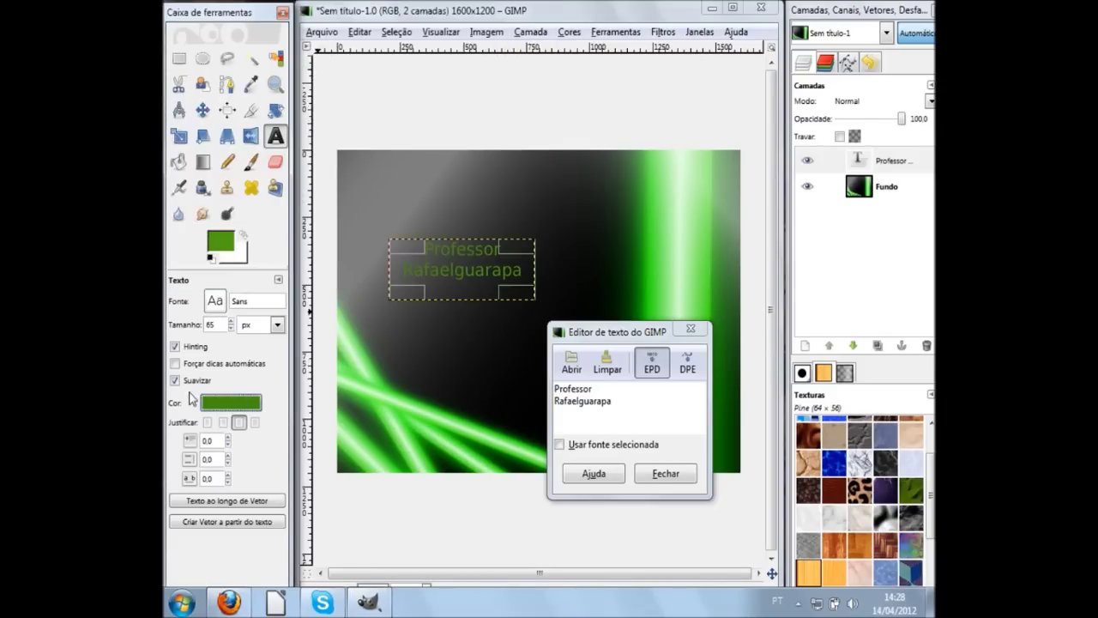
pyautogui.click(255, 422)
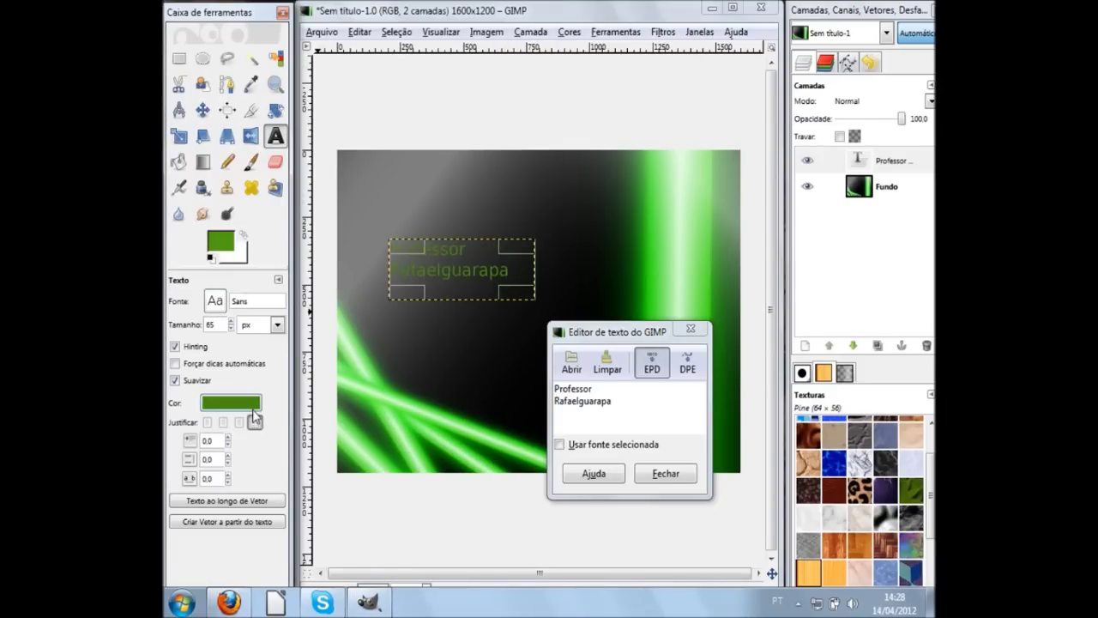
pyautogui.click(223, 422)
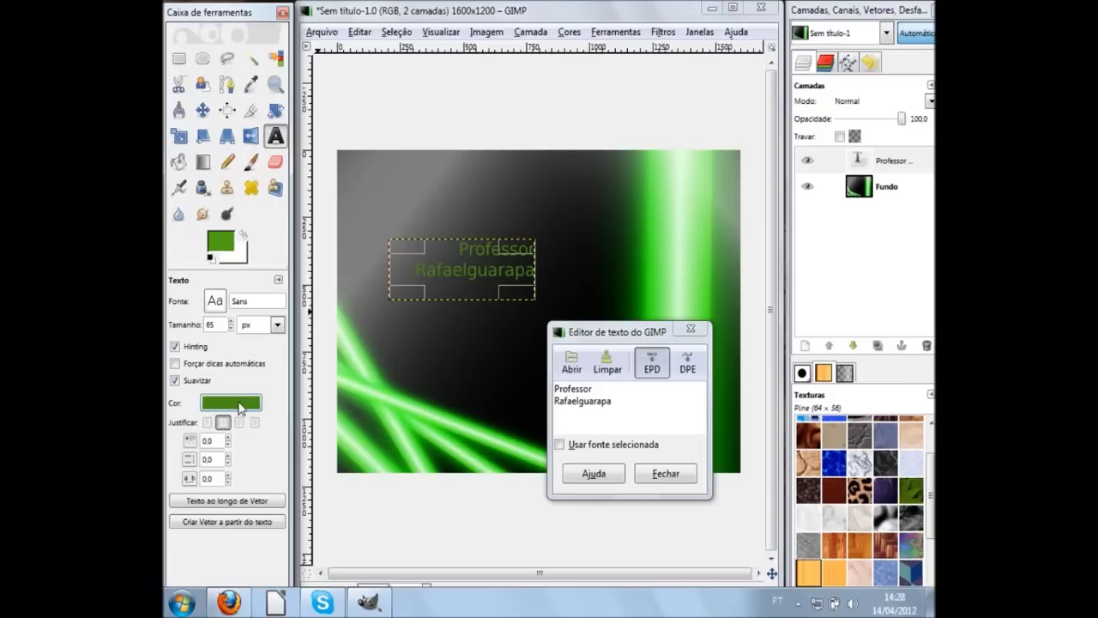
pyautogui.click(241, 410)
pyautogui.click(238, 80)
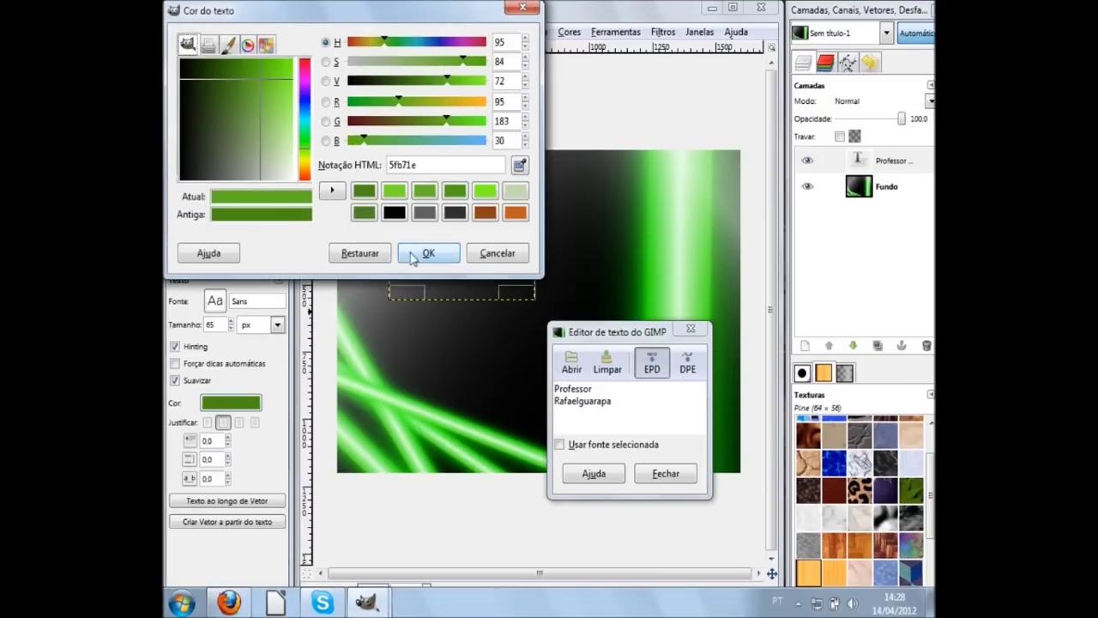
pyautogui.click(428, 253)
pyautogui.click(238, 422)
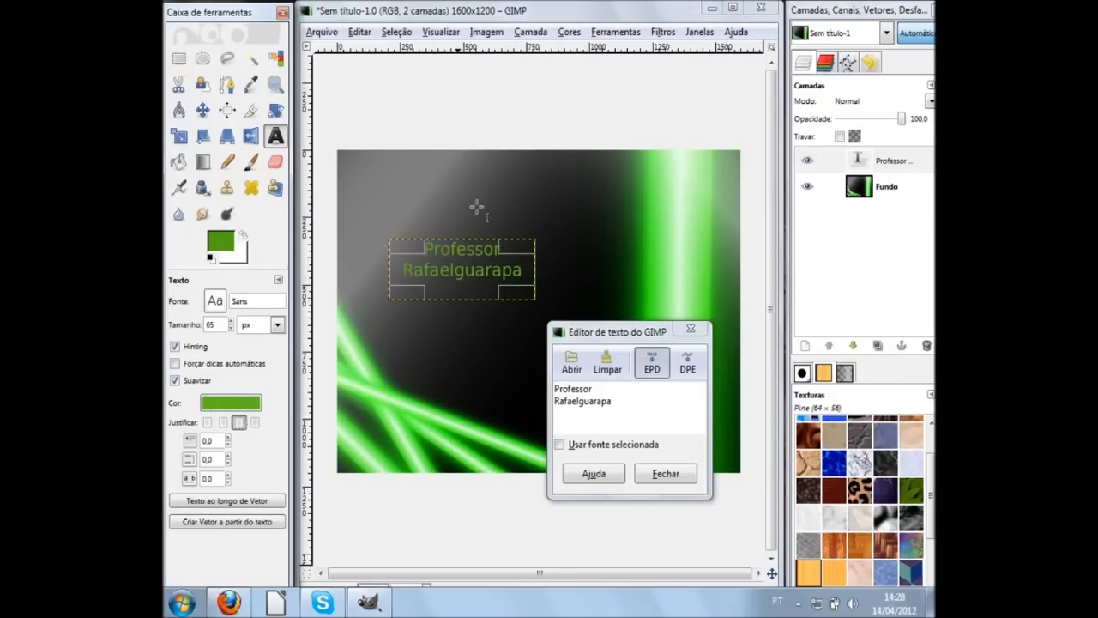
# Step: Settle the text colour on green 6dc929, close the text editor, and activate the Fundo layer
pyautogui.click(246, 408)
pyautogui.moveTo(264, 79); pyautogui.dragTo(269, 84)
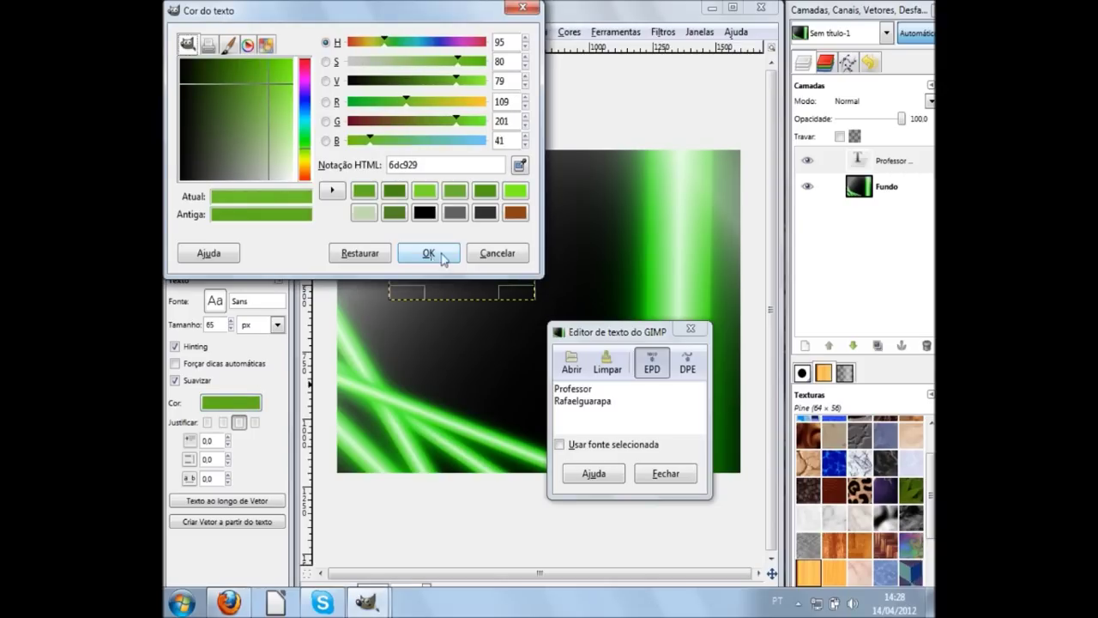
pyautogui.click(428, 253)
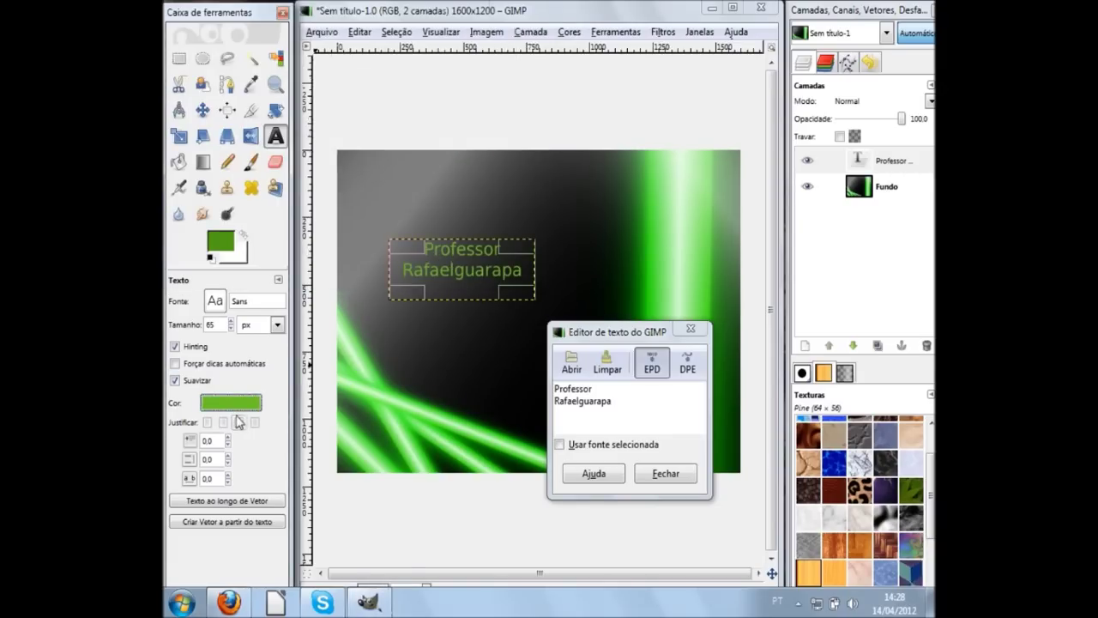
pyautogui.click(230, 403)
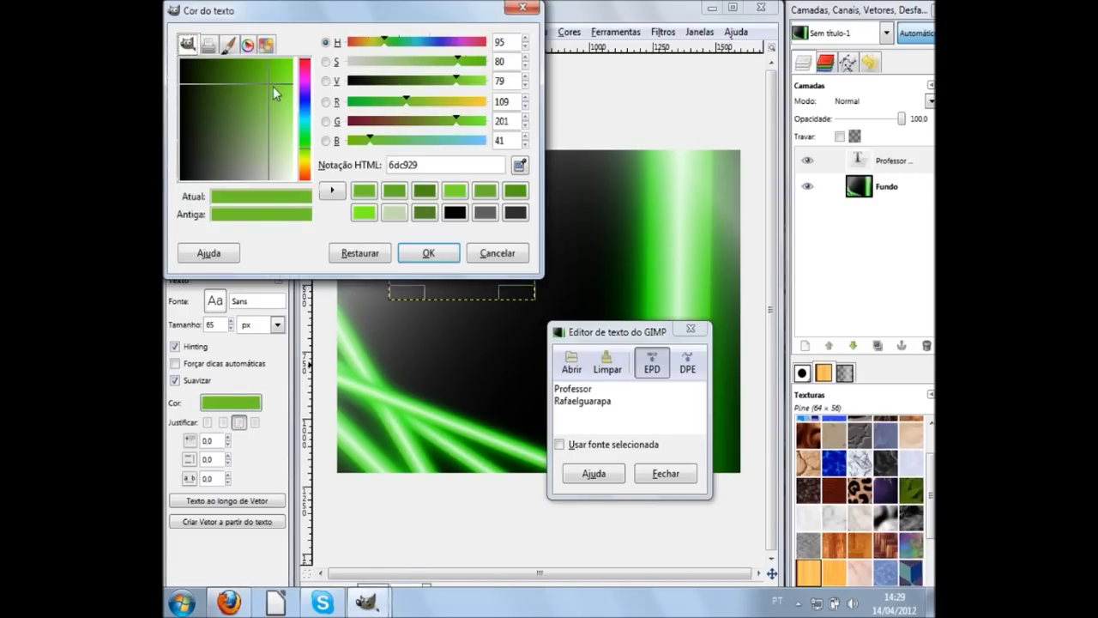
pyautogui.click(274, 89)
pyautogui.click(428, 253)
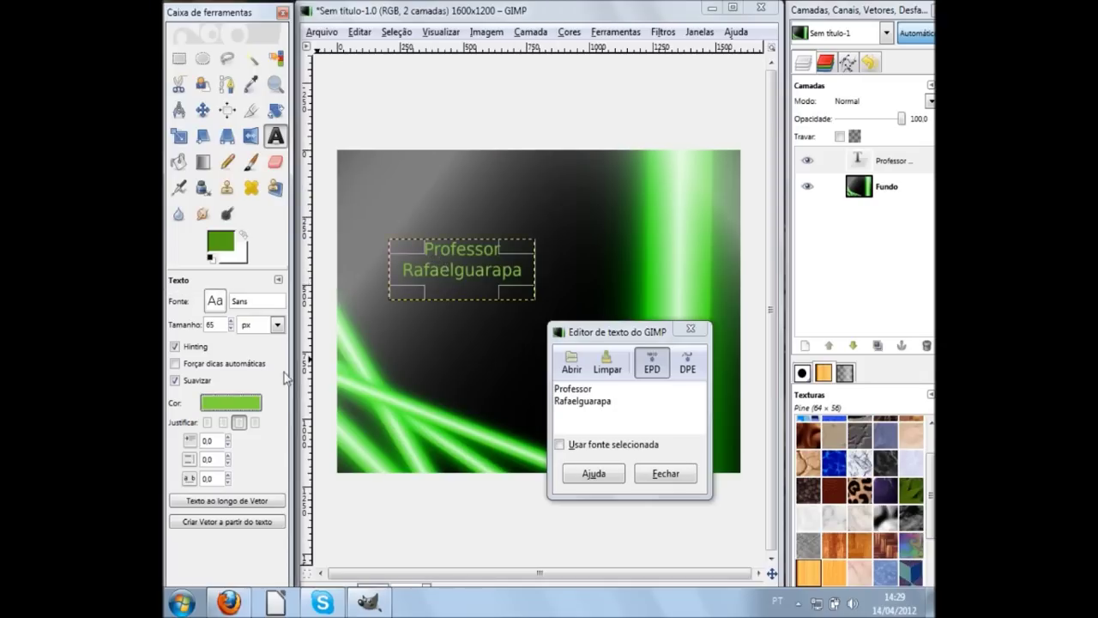
pyautogui.click(665, 472)
pyautogui.click(892, 189)
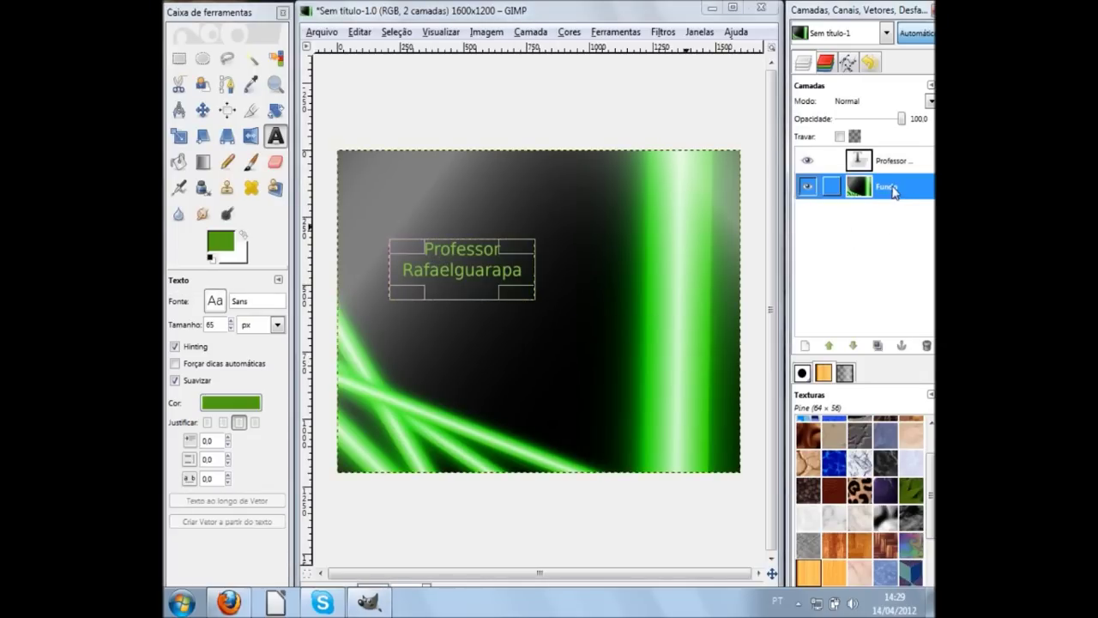
# Step: Switch to Rectangle Select, then the Blend tool, then bring up the Arquivo menu with Alt+A
pyautogui.click(179, 59)
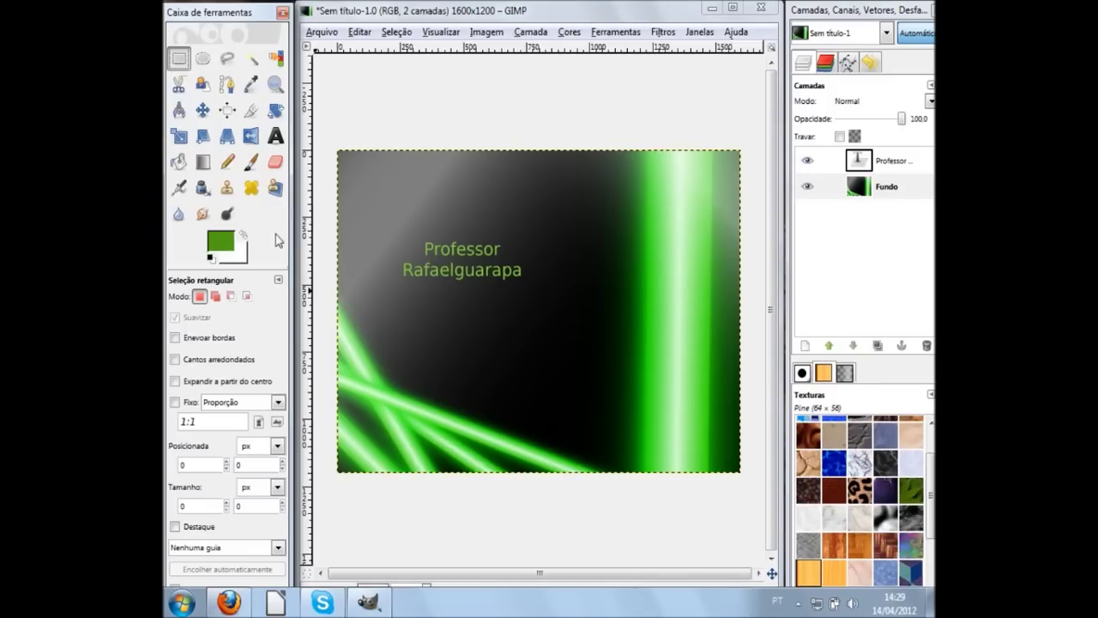
pyautogui.click(203, 161)
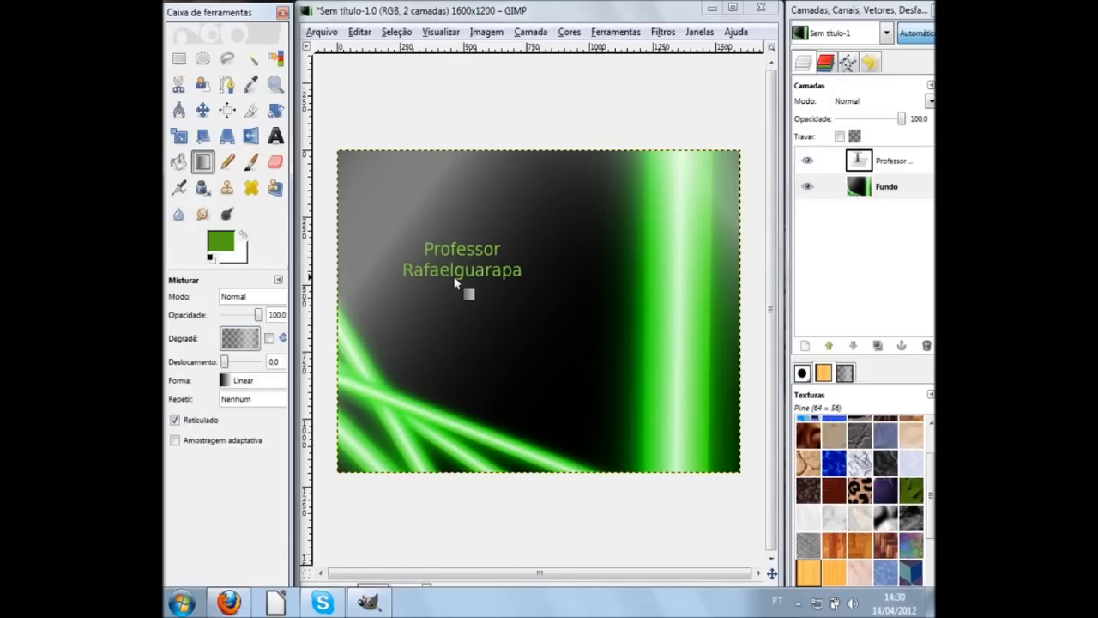
pyautogui.hotkey('alt', 'a')
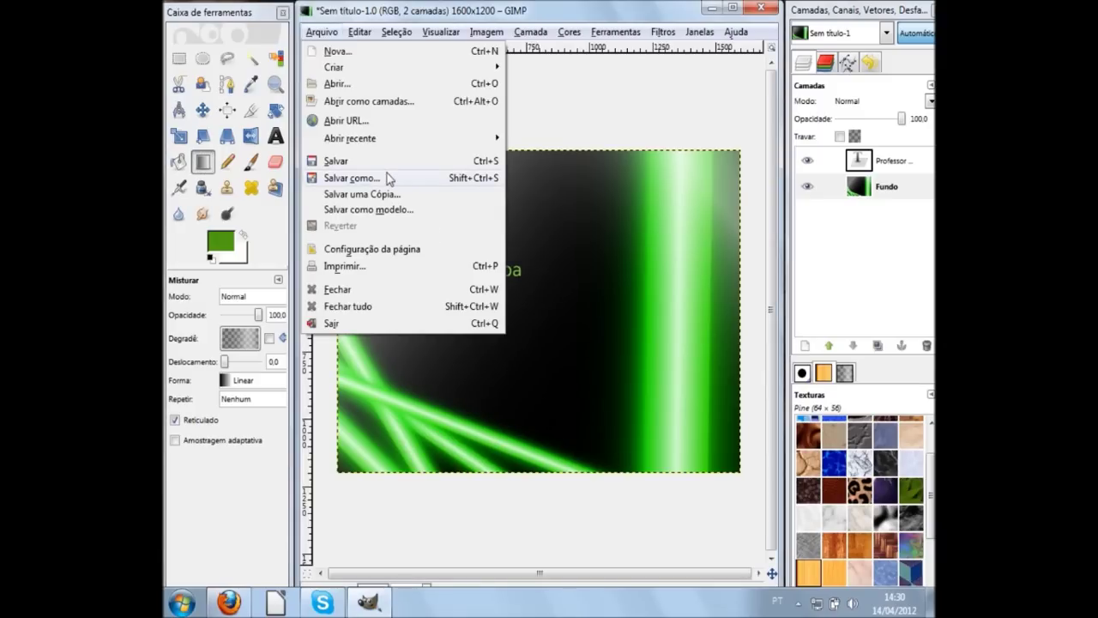